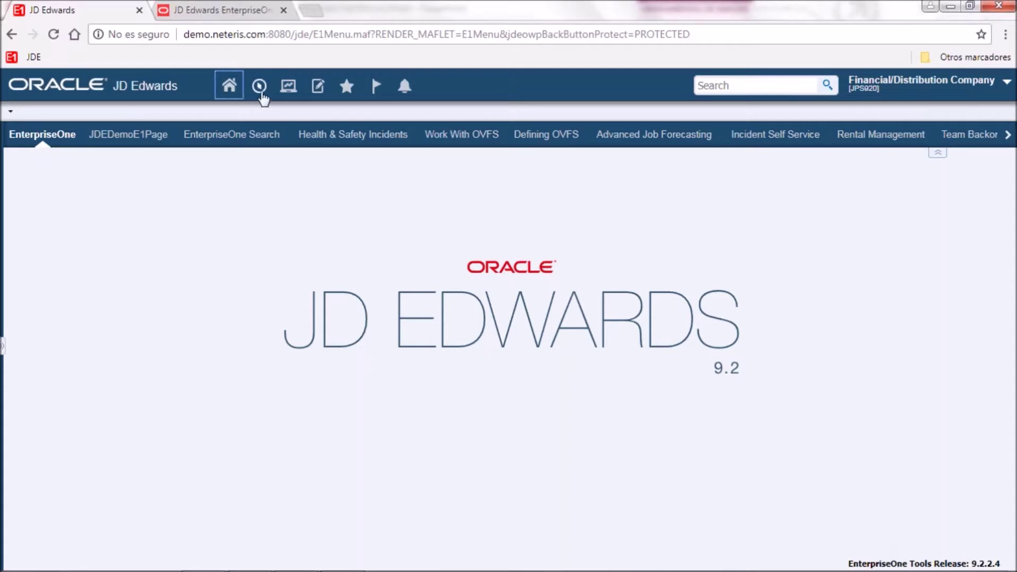
Step: Launch the Supplier Ledger Inquiry application through the fast path code p0411
click(260, 91)
click(276, 110)
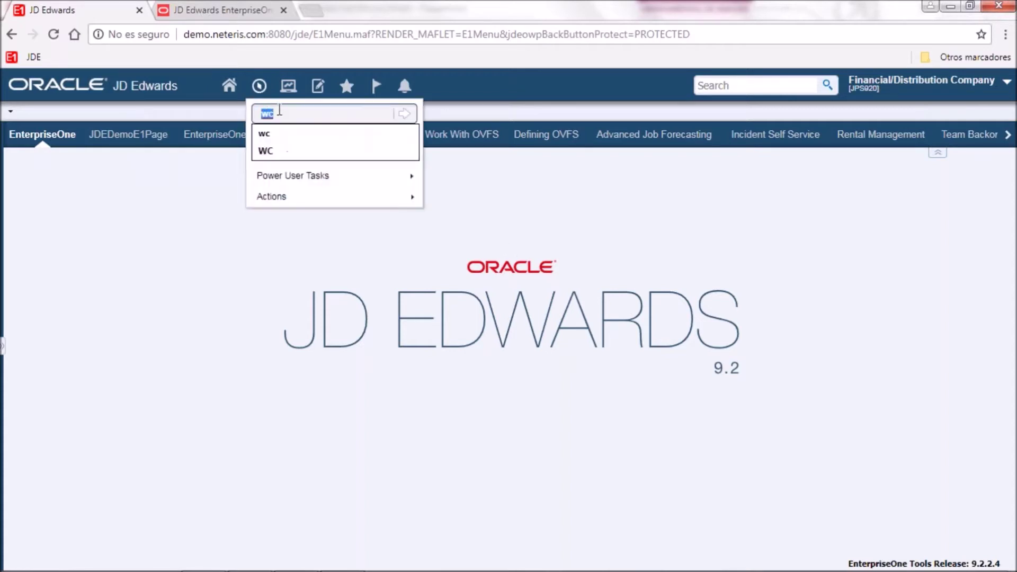
text(p0411)
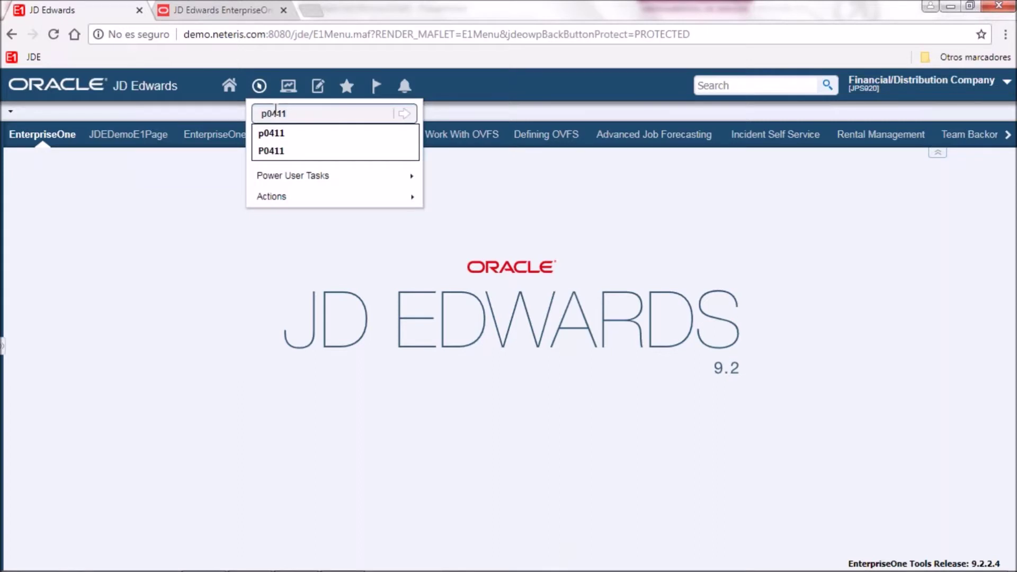
key(Return)
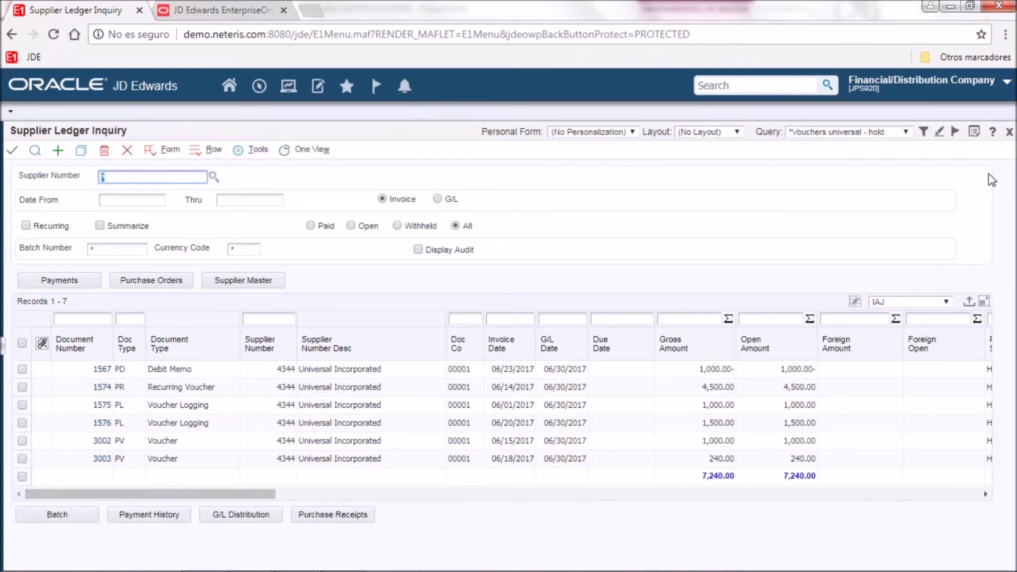
Step: Review the conditions of the *Vouchers universal - hold query and the list of existing watchlists, and close the Supplier Ledger Inquiry
click(923, 133)
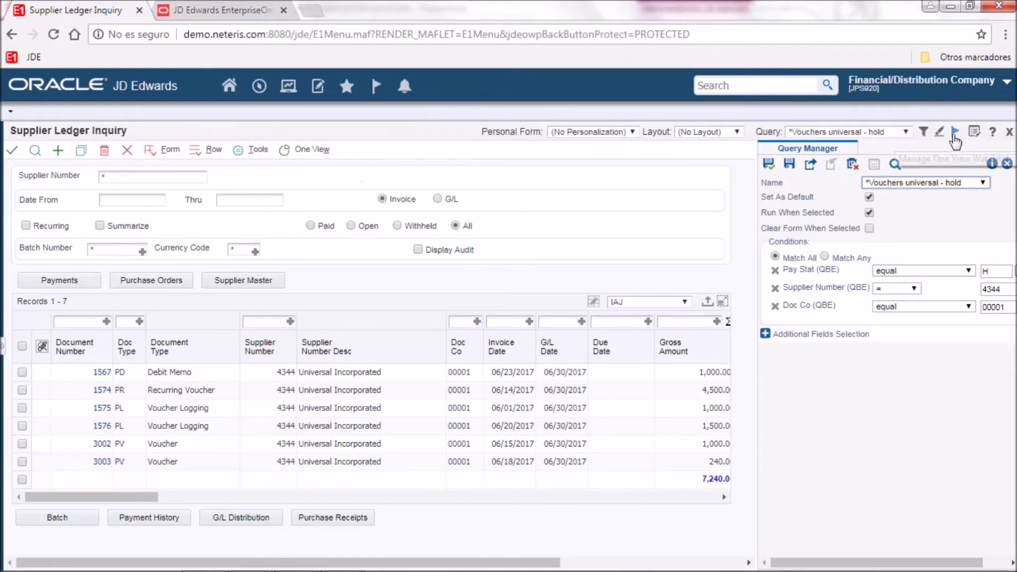
click(954, 134)
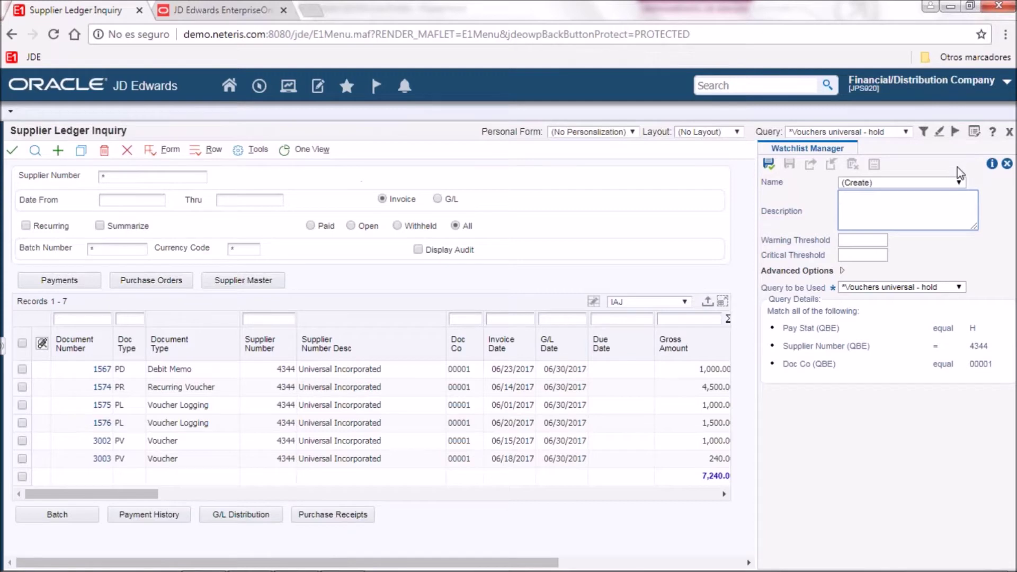
click(959, 183)
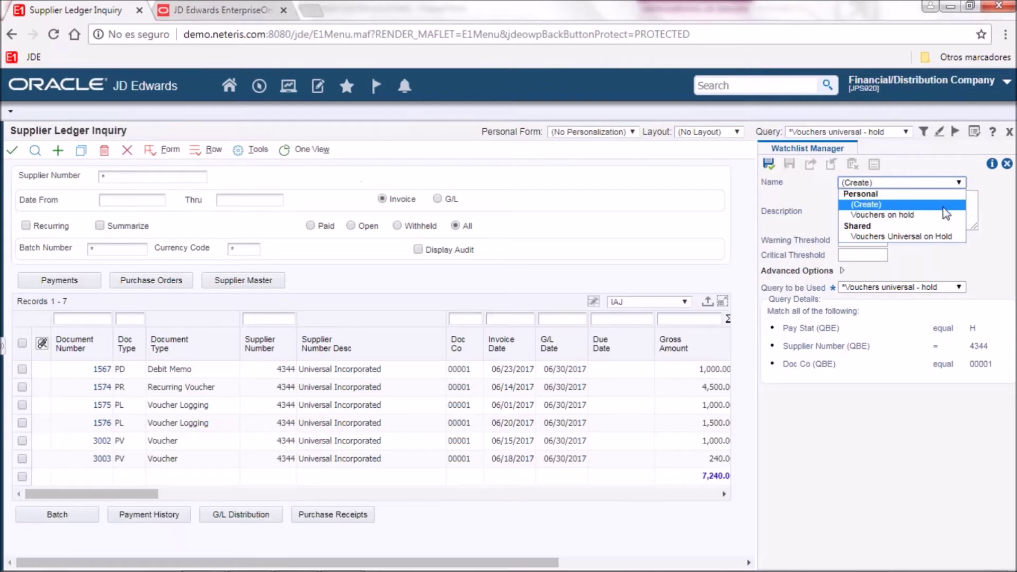
click(926, 254)
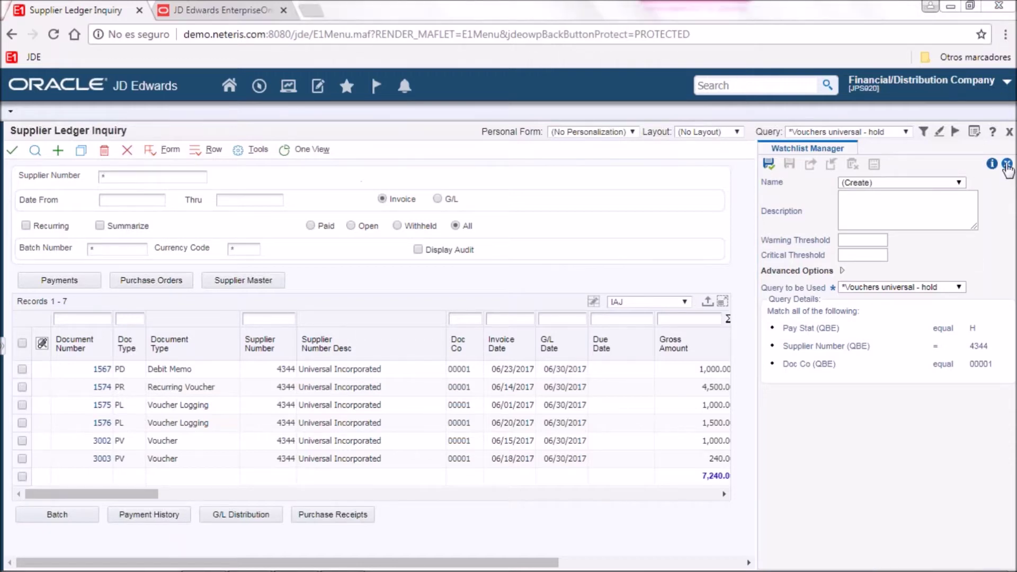
click(1007, 164)
click(1009, 133)
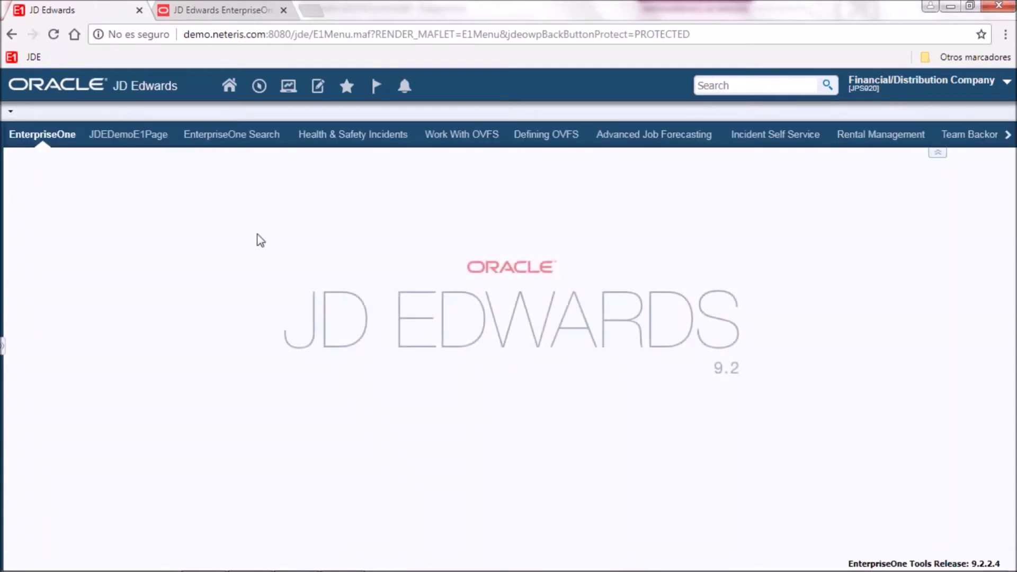
Step: Switch to Orchestrator Studio and open the "Vouchers from Universal on Hold" notification for editing
click(214, 10)
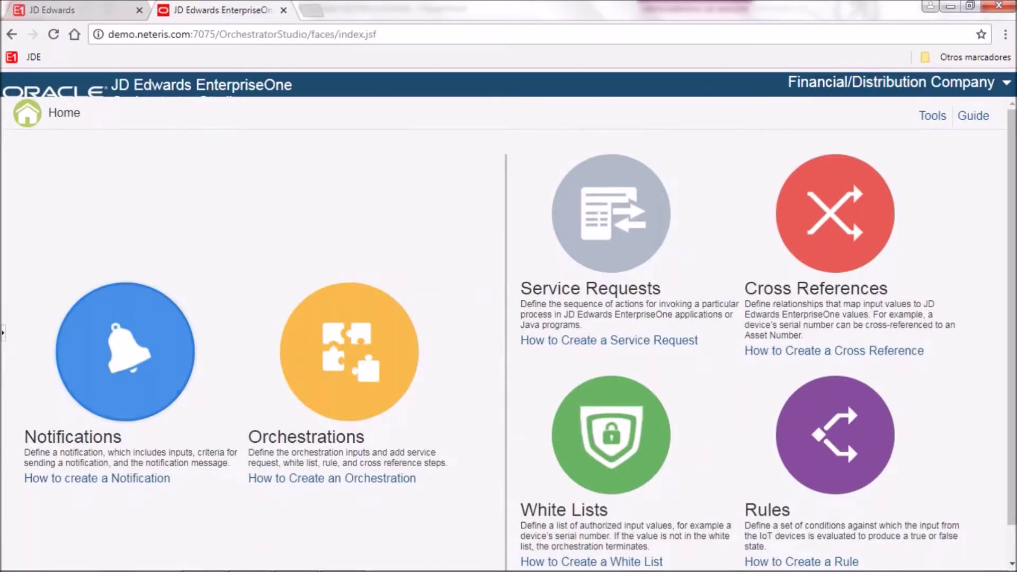
click(121, 336)
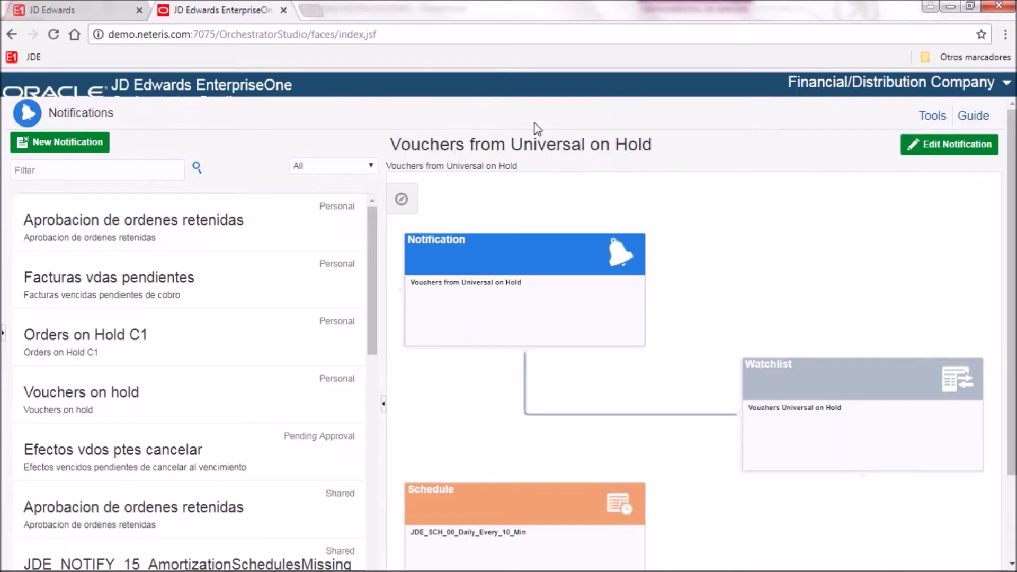
mouse_move(519, 297)
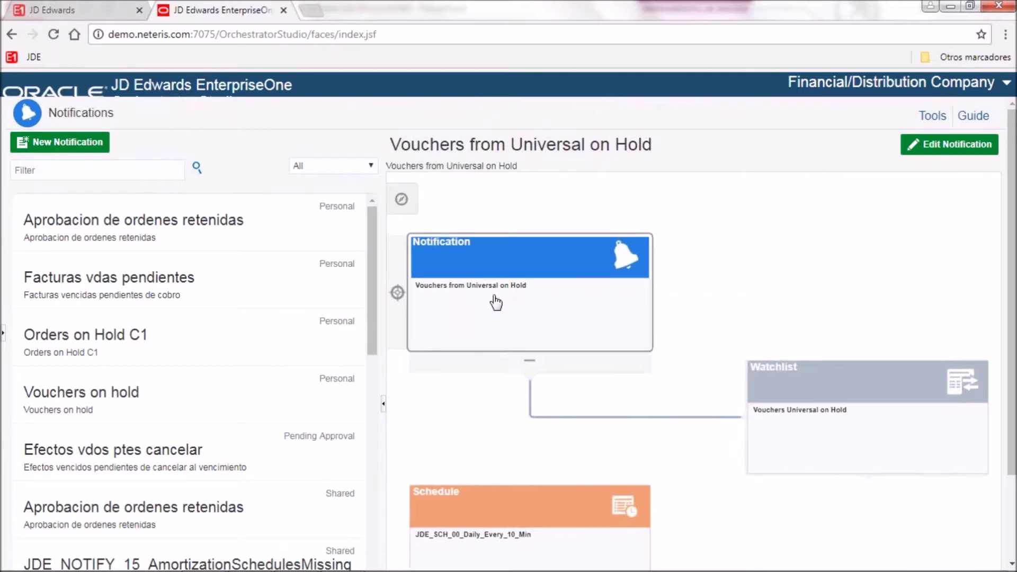
click(565, 291)
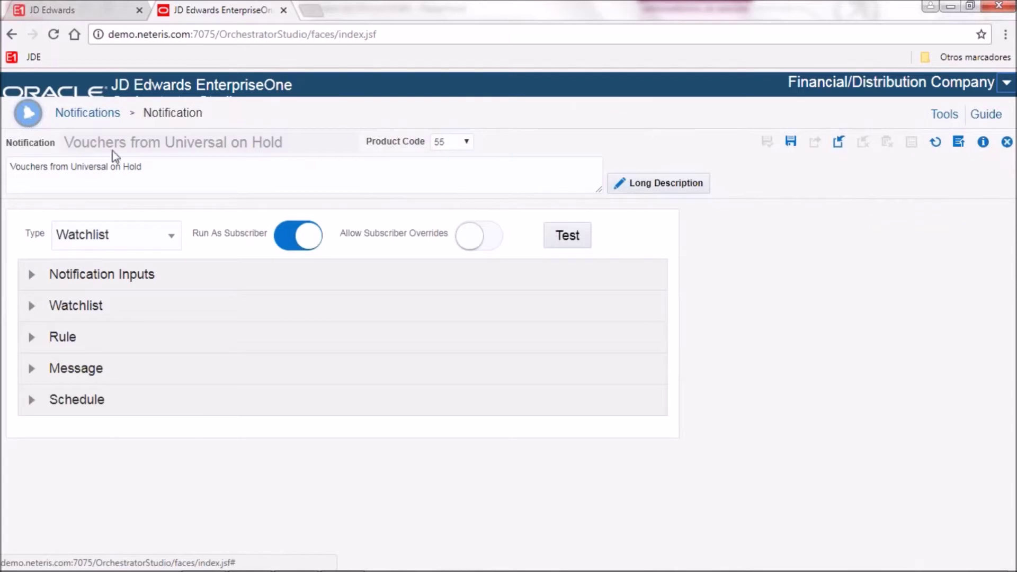
Step: Examine the notification's description and the available notification types, keeping the Watchlist type
click(152, 168)
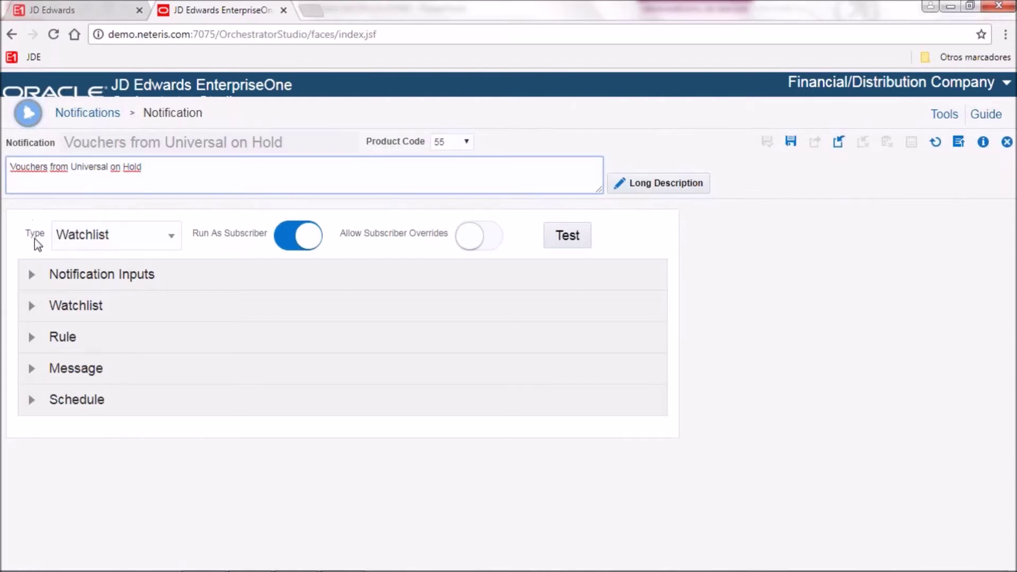
click(80, 239)
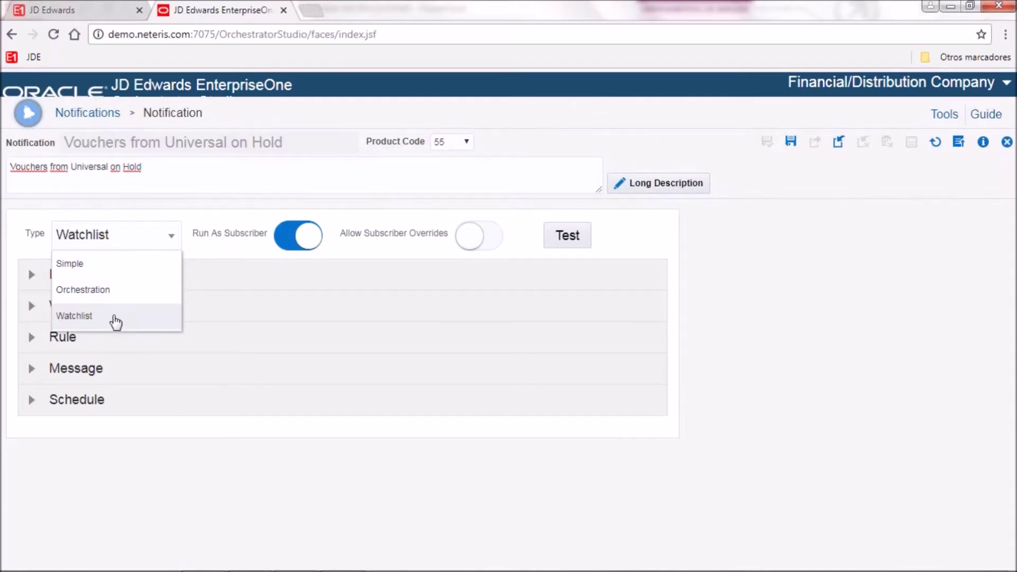
click(237, 206)
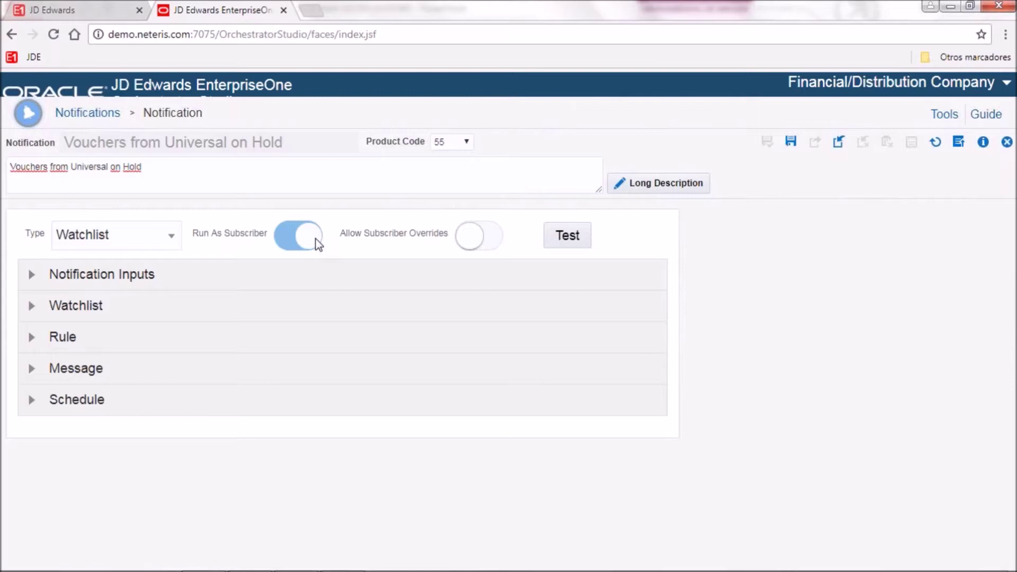
Step: Examine the watchlist assigned to the notification and browse the other watchlists that can be chosen
click(124, 307)
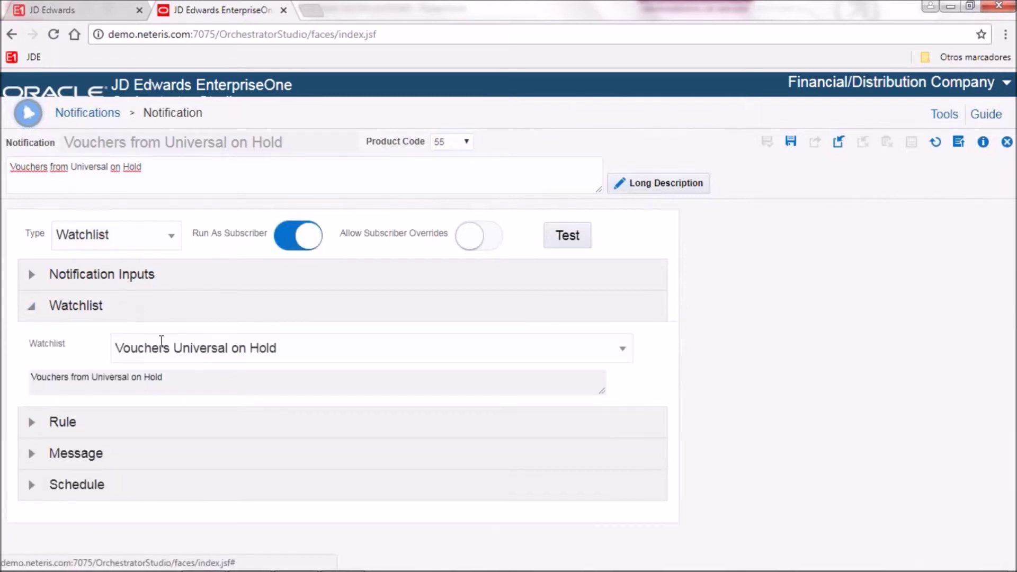
click(162, 342)
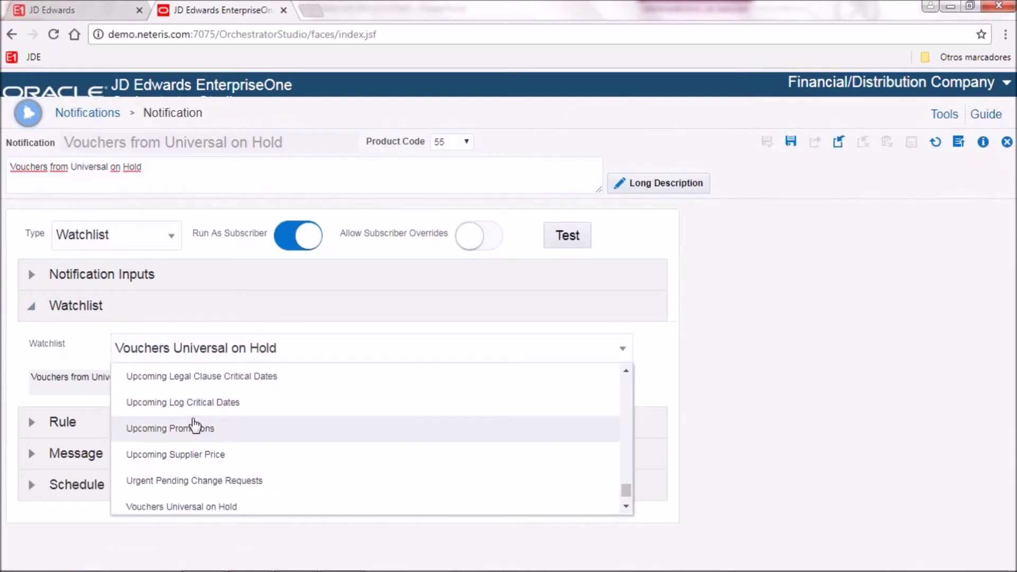
scroll(197, 429, down, 3)
scroll(197, 435, down, 2)
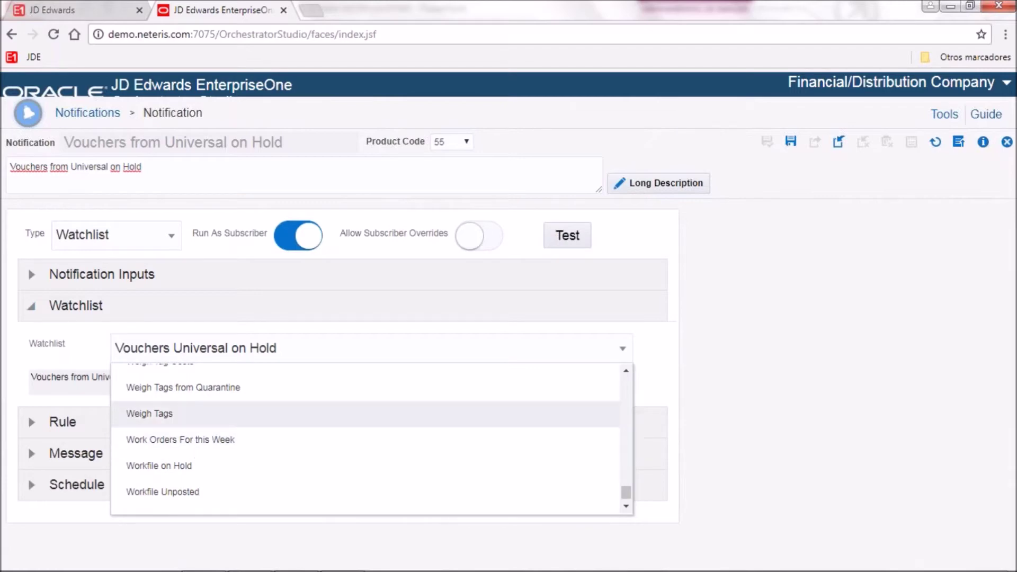
click(207, 344)
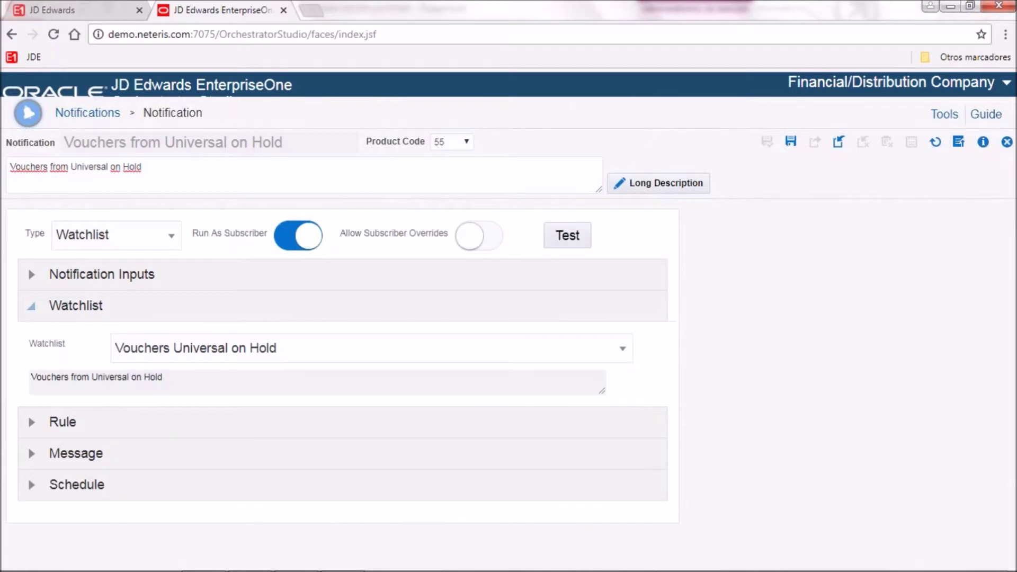
click(107, 316)
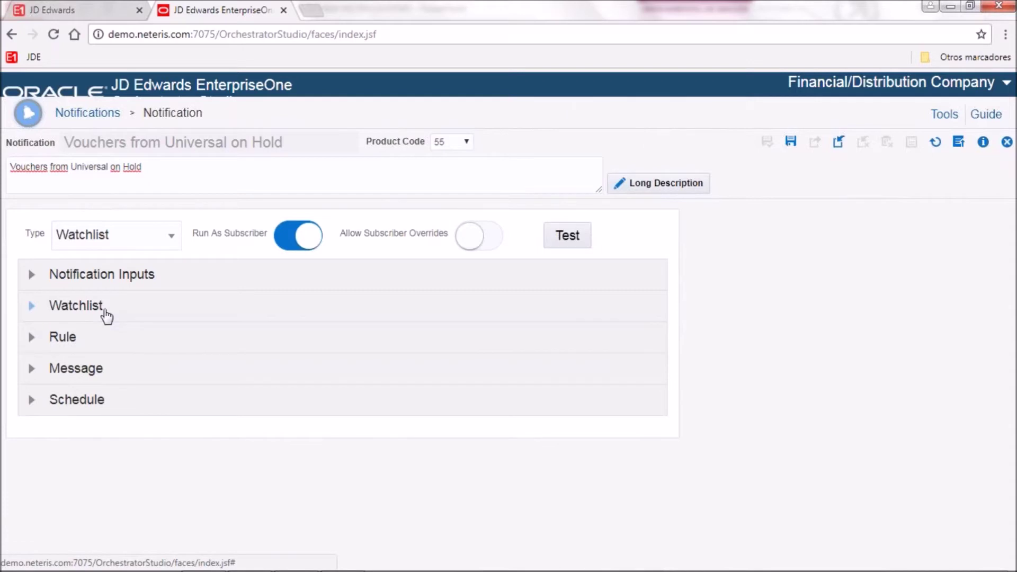
Step: Examine the subject and body text of the notification's message
click(115, 368)
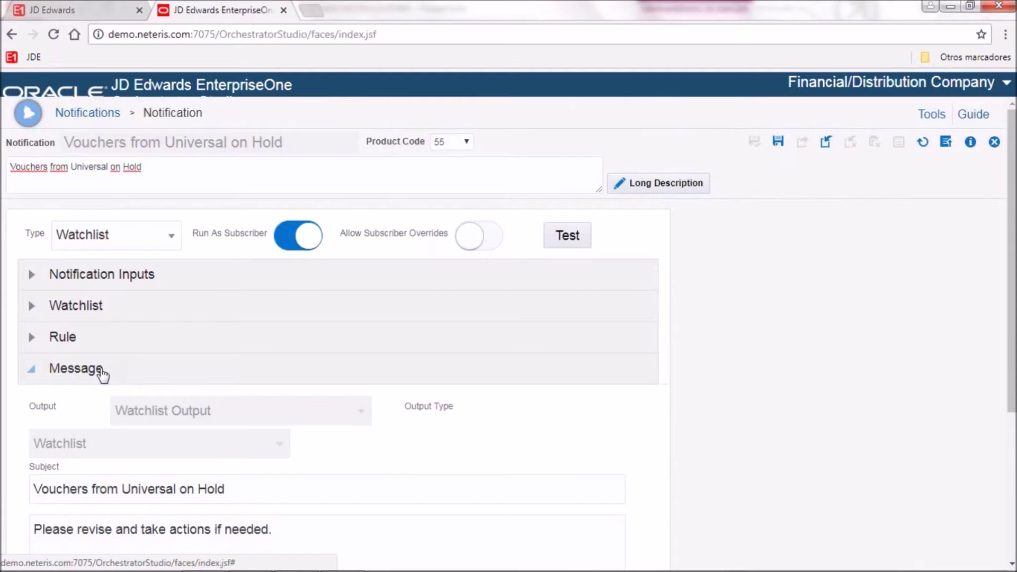
scroll(659, 343, down, 3)
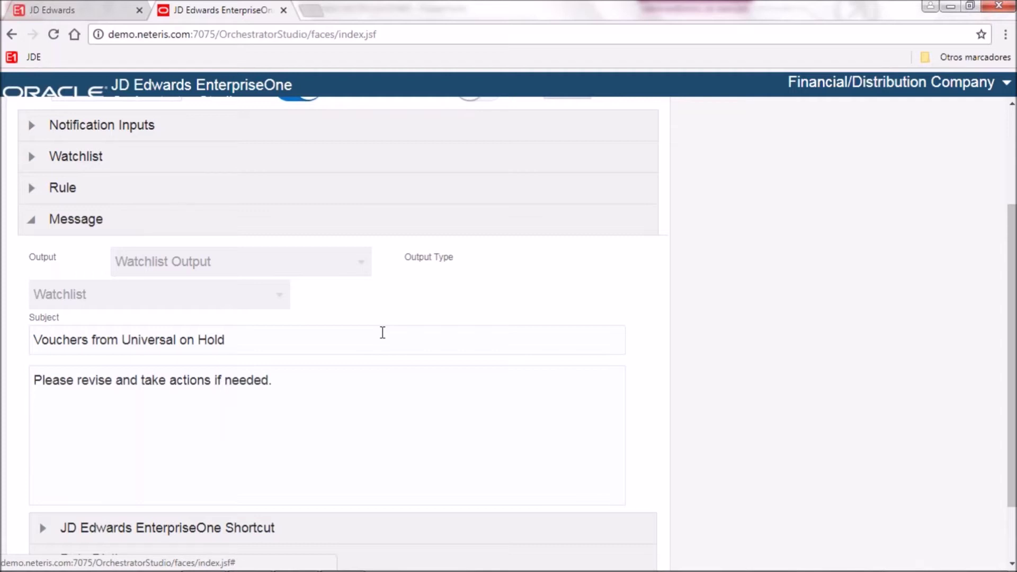
click(383, 332)
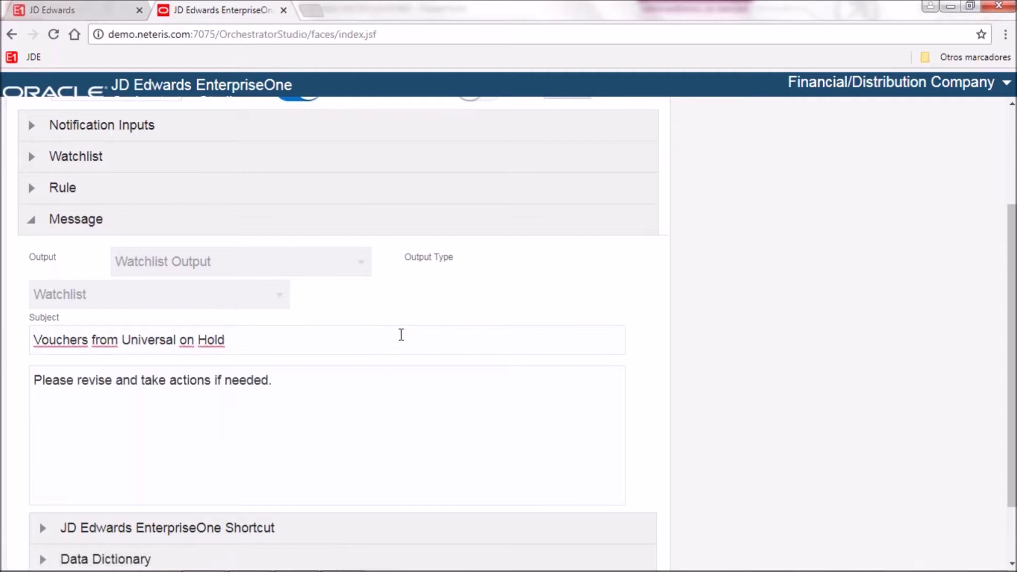
click(392, 385)
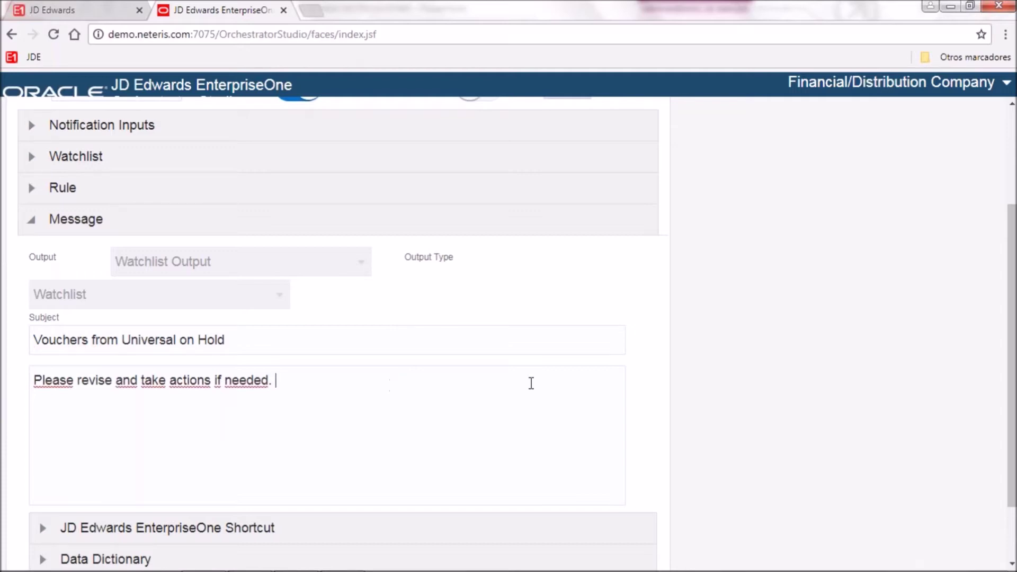
scroll(810, 434, down, 2)
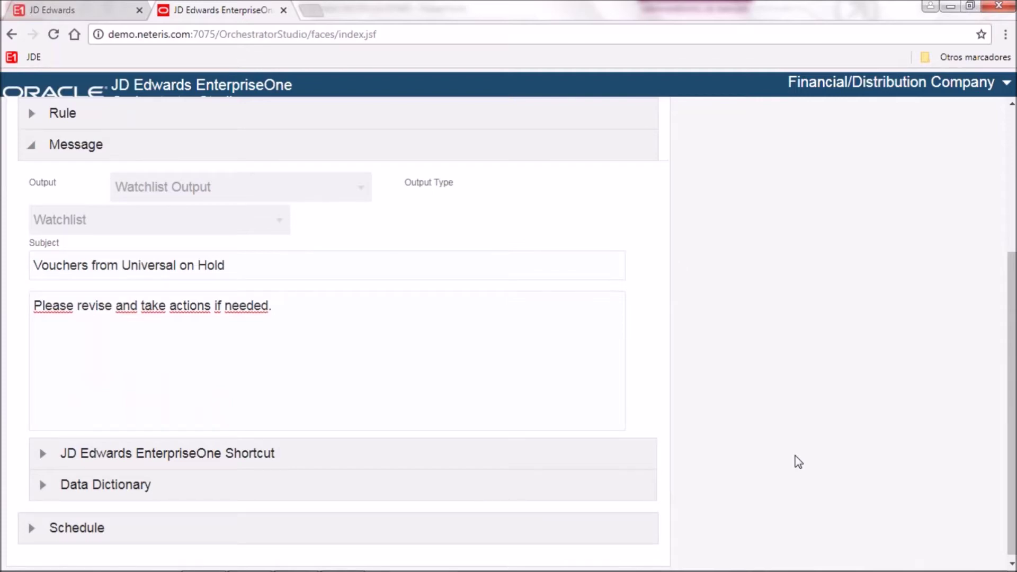
Step: Examine the message's JD Edwards EnterpriseOne shortcut, including its application, form, version and default parameter values, and collapse the message settings
click(457, 460)
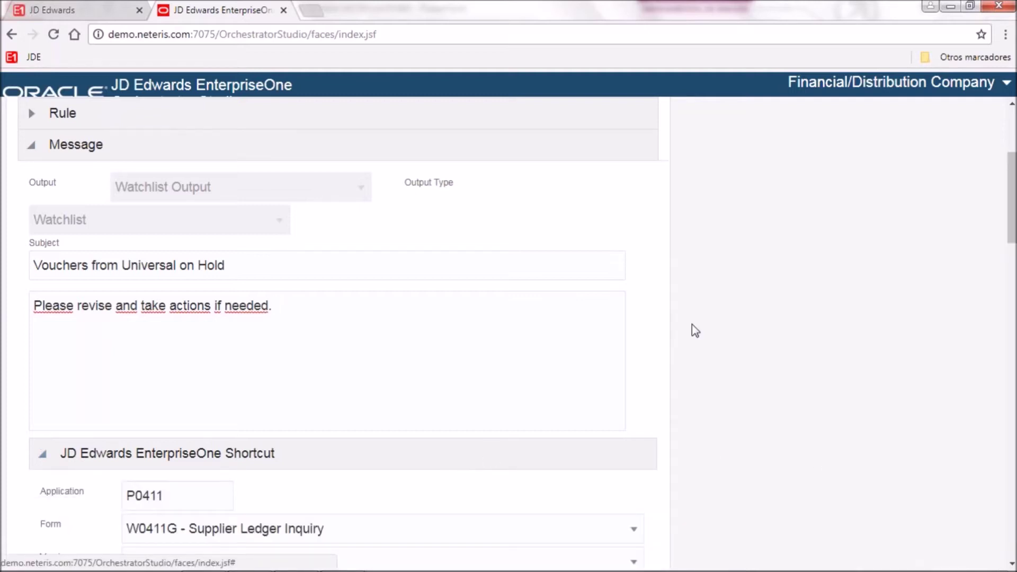
scroll(694, 333, down, 4)
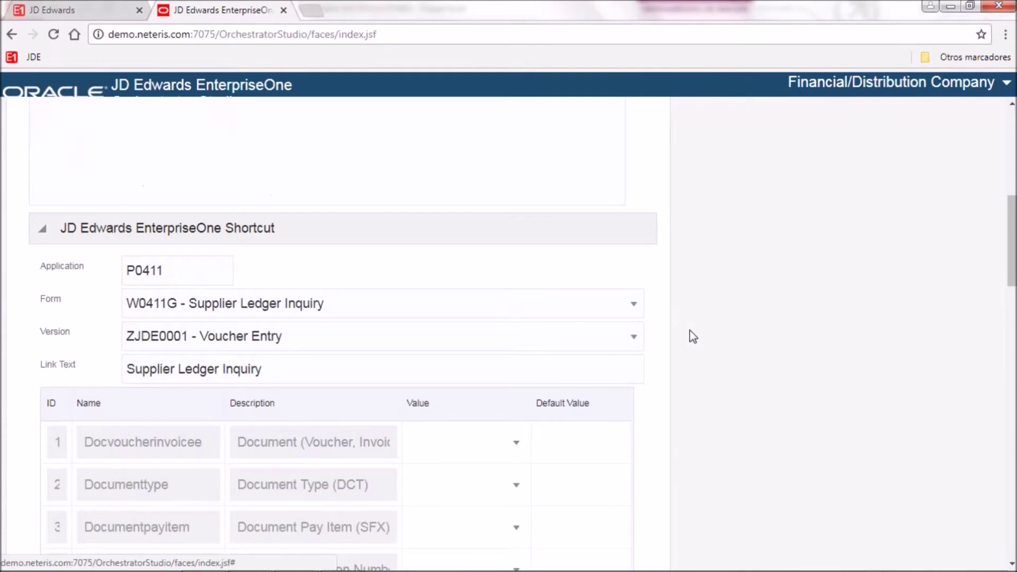
scroll(693, 336, down, 3)
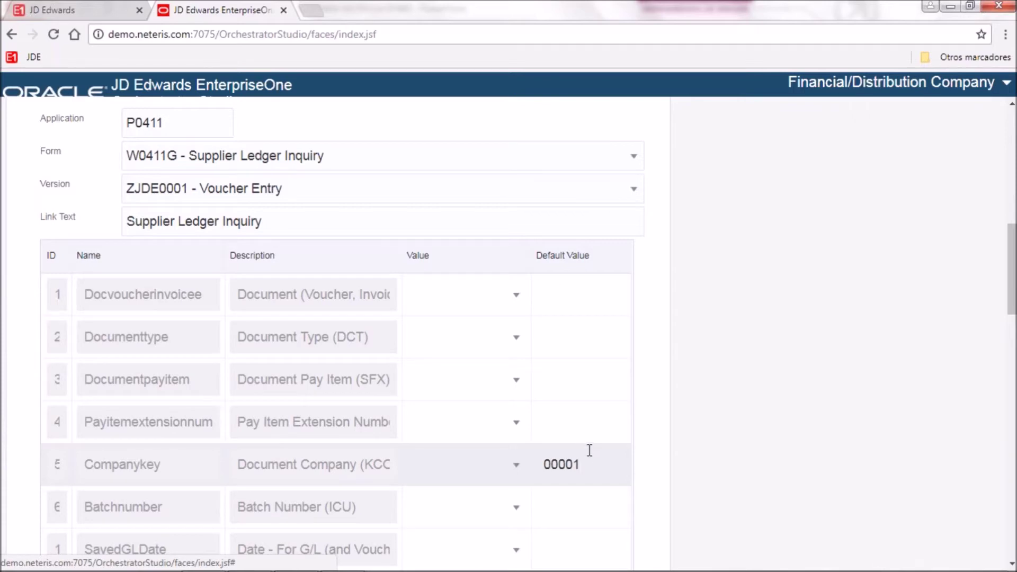
scroll(590, 451, down, 3)
scroll(591, 455, up, 4)
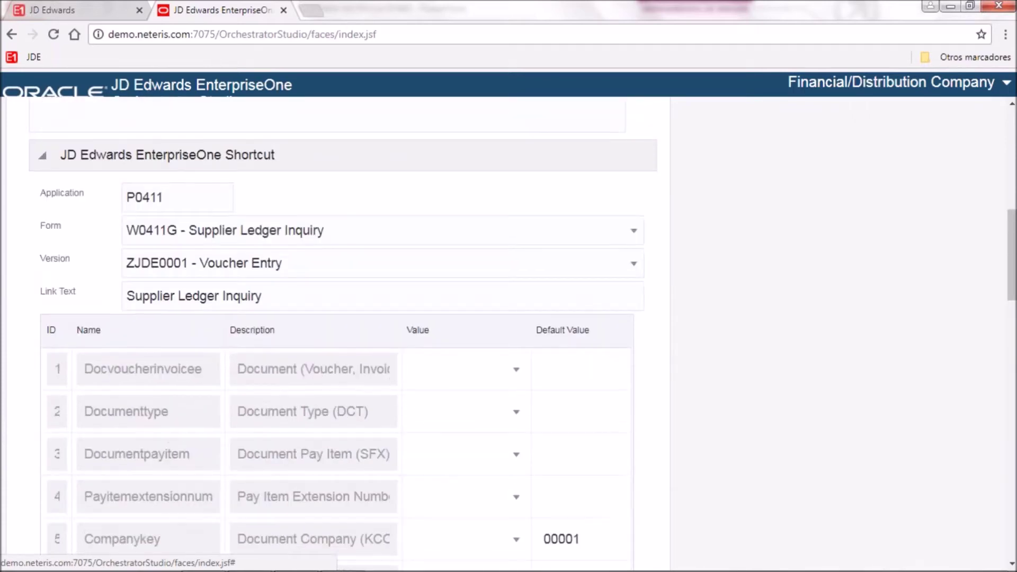
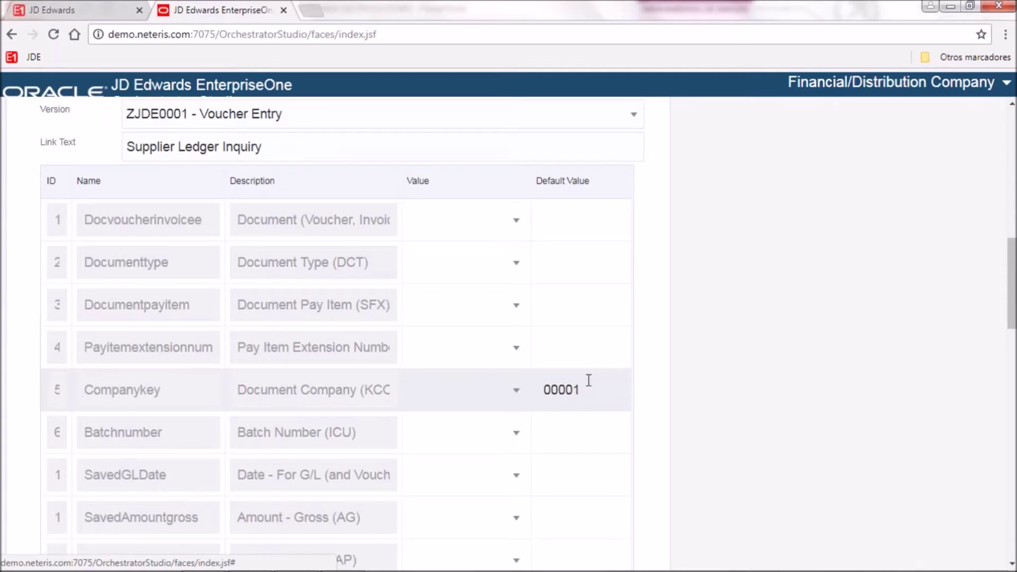
scroll(588, 380, down, 15)
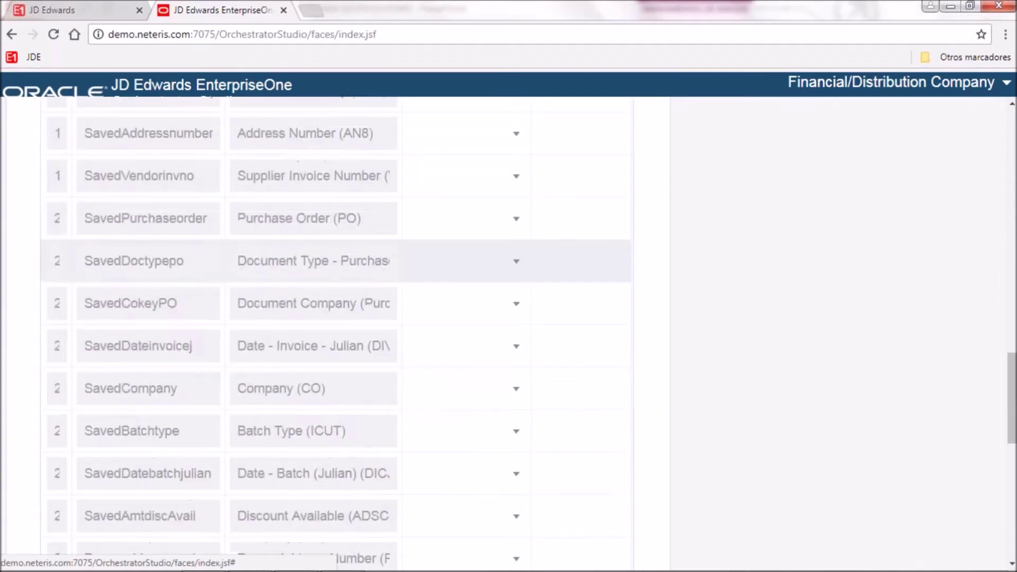
scroll(590, 383, down, 8)
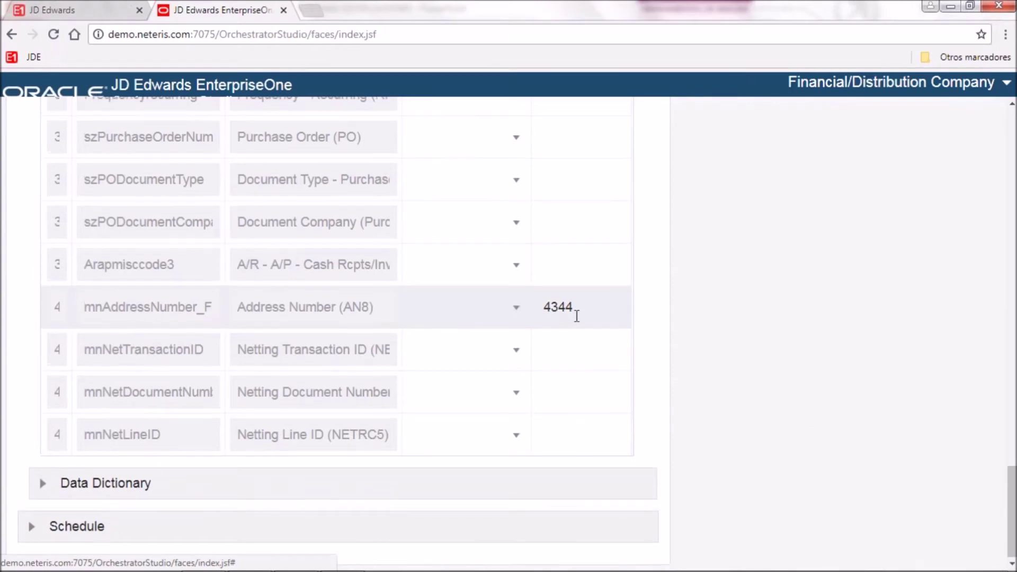
scroll(576, 316, up, 20)
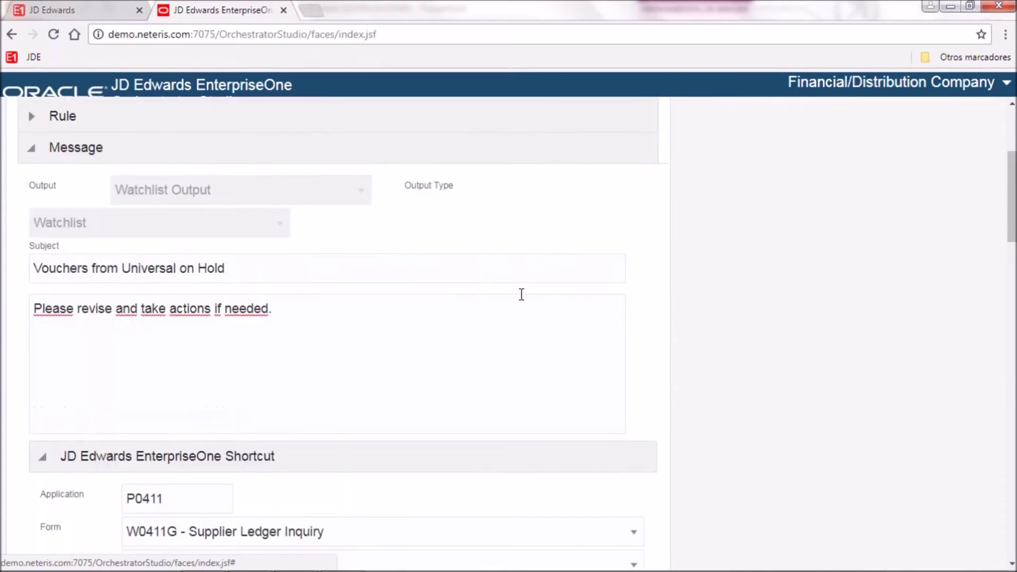
click(276, 156)
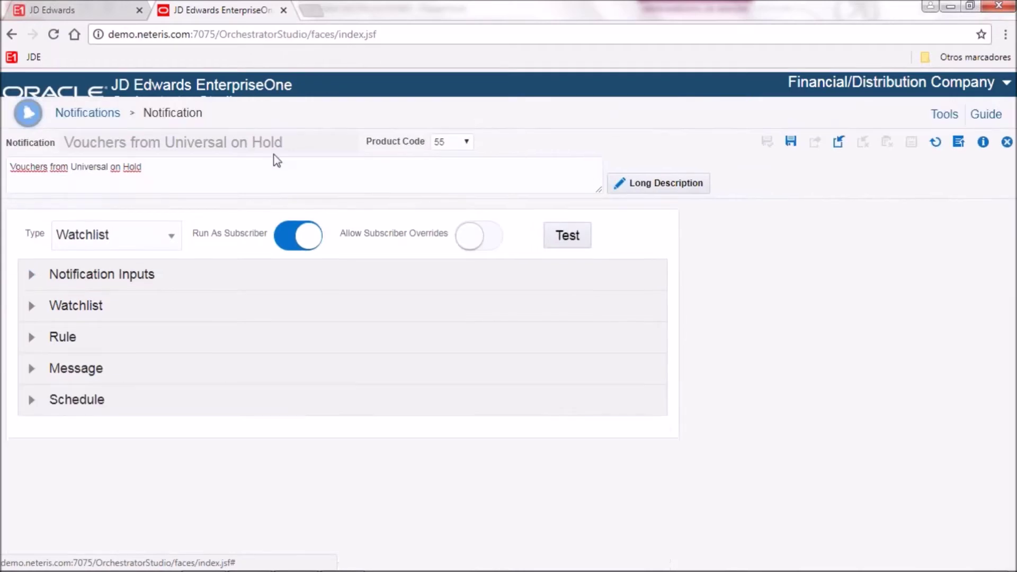
Step: Examine the notification's assigned schedule and its description, and collapse the schedule settings
click(248, 411)
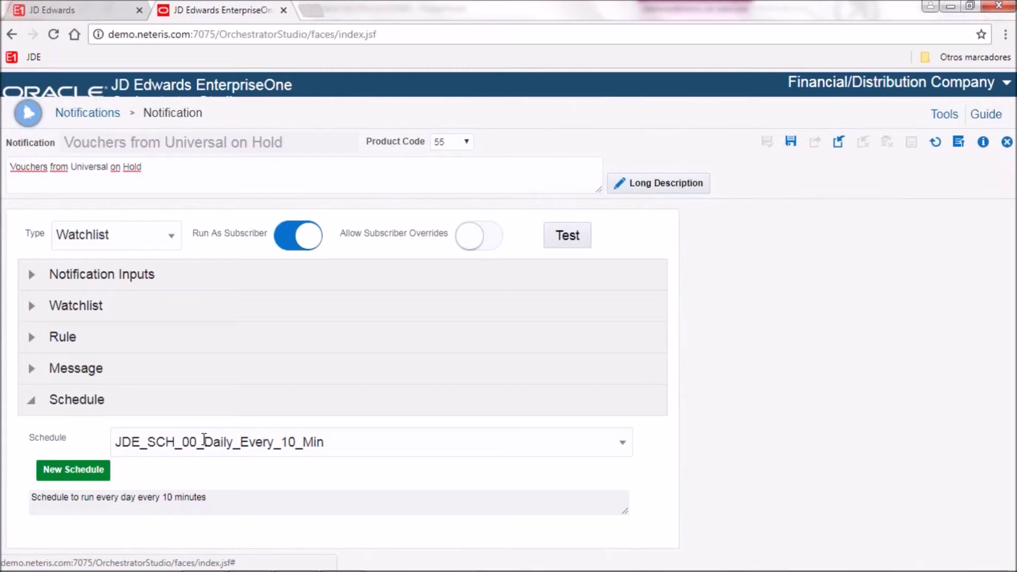
click(185, 410)
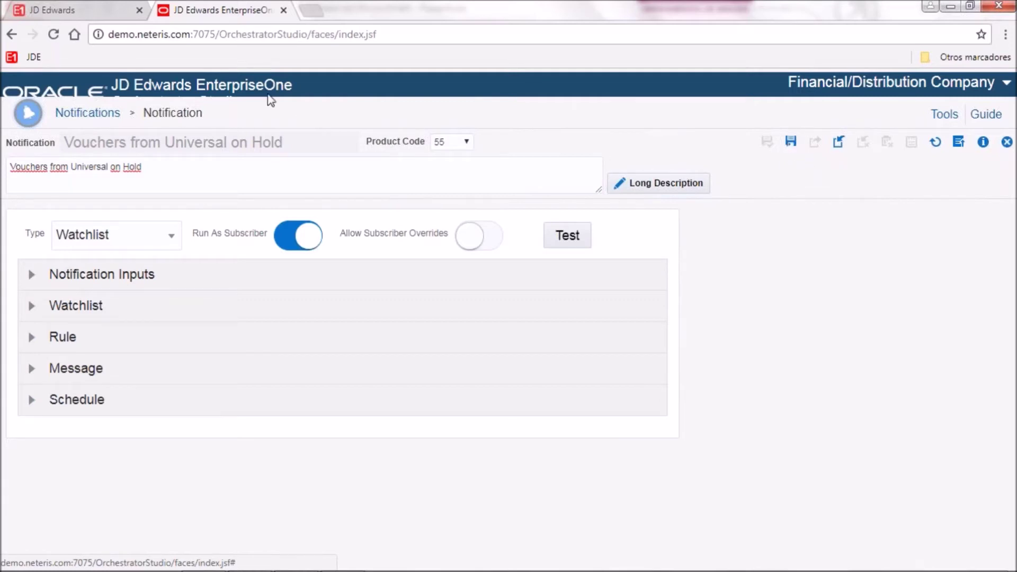
Step: Switch to the JD Edwards web client and launch the P98220U application to work with user defined objects
click(63, 10)
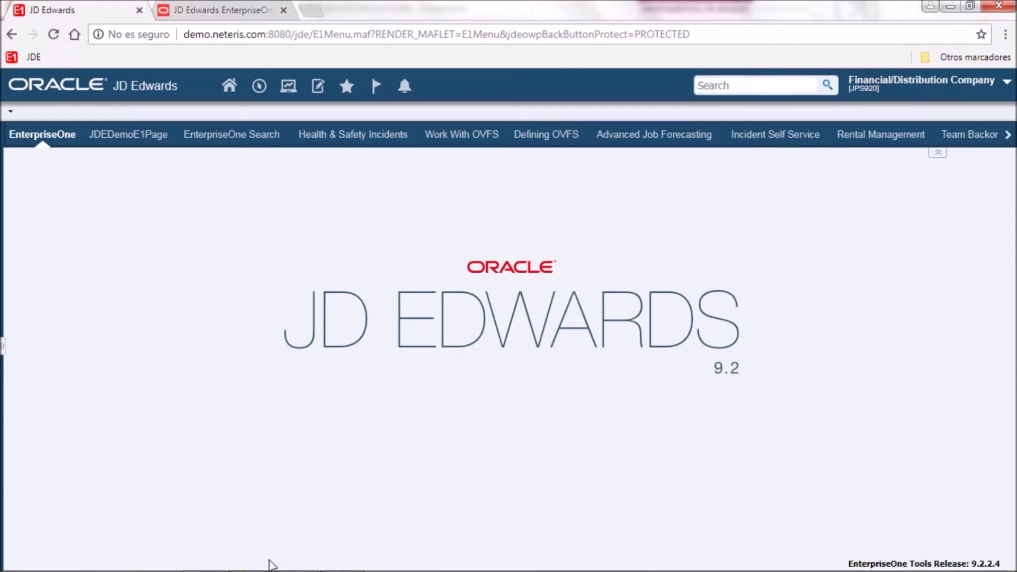
click(259, 88)
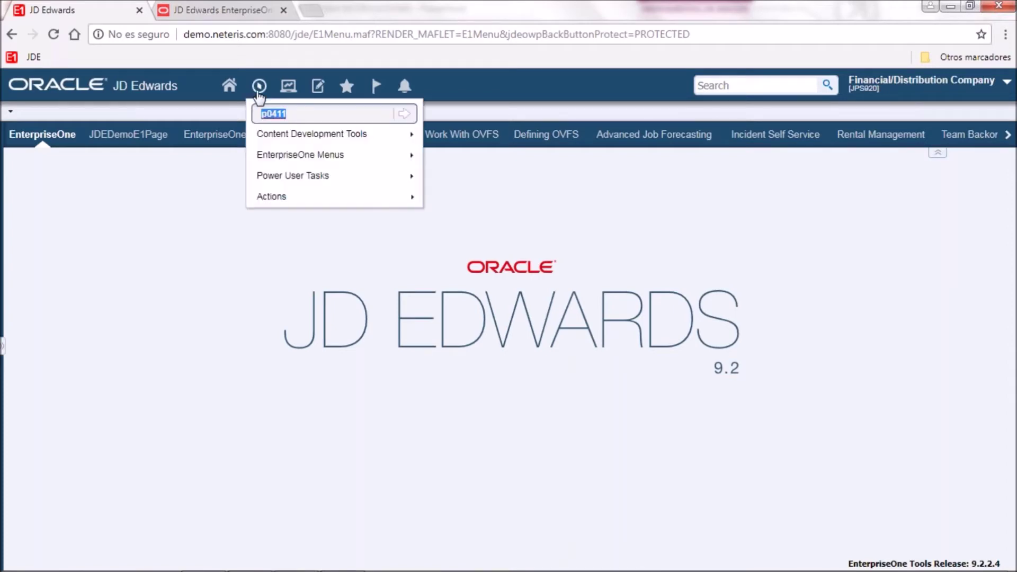
text(p98)
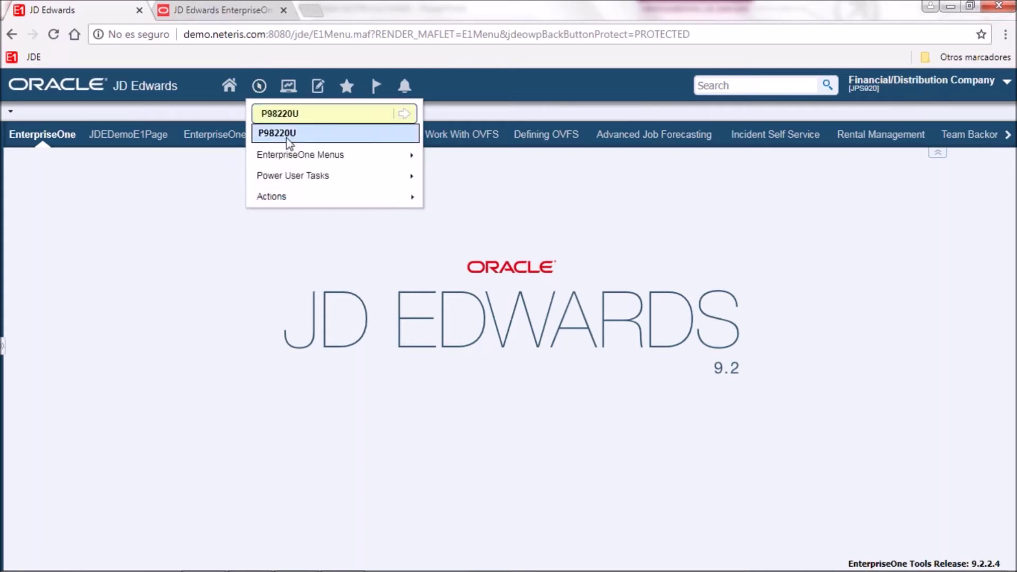
click(290, 139)
click(405, 114)
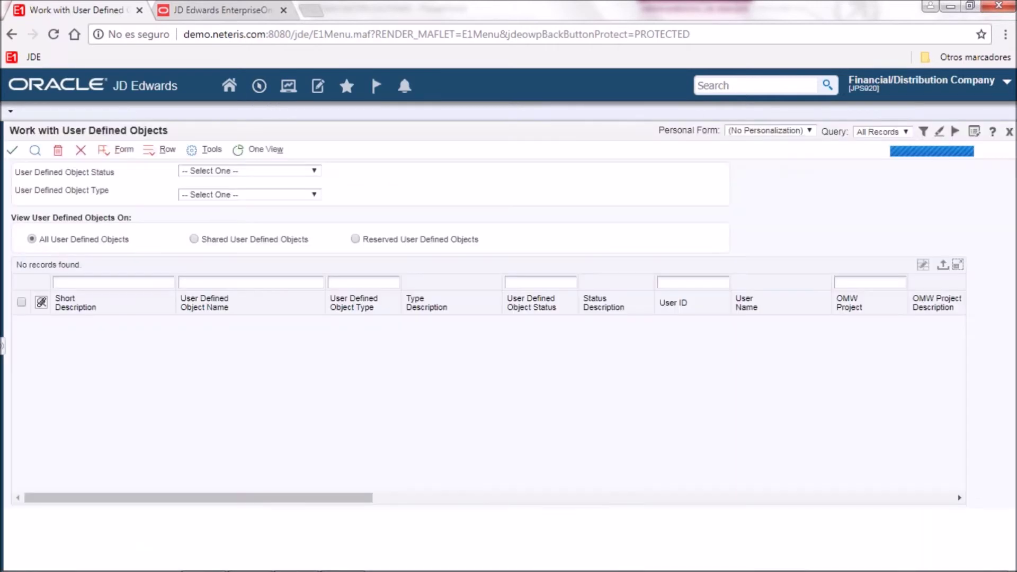
Step: Search the user defined objects for those whose short description matches *Universal*
click(114, 281)
click(114, 292)
click(35, 150)
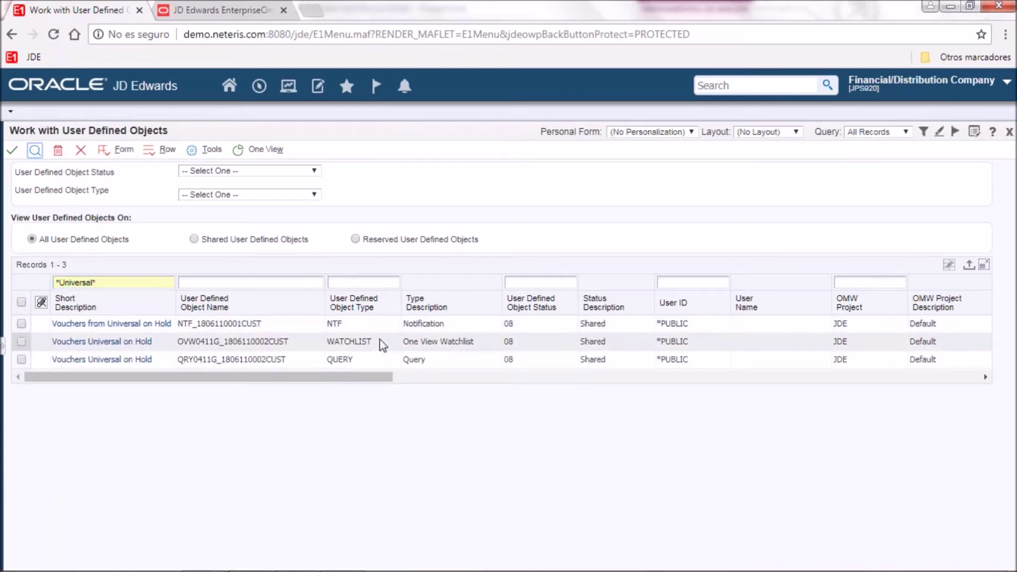
Step: Select all the listed Universal objects, examine the row actions such as Approve / Share, and close the form
click(22, 303)
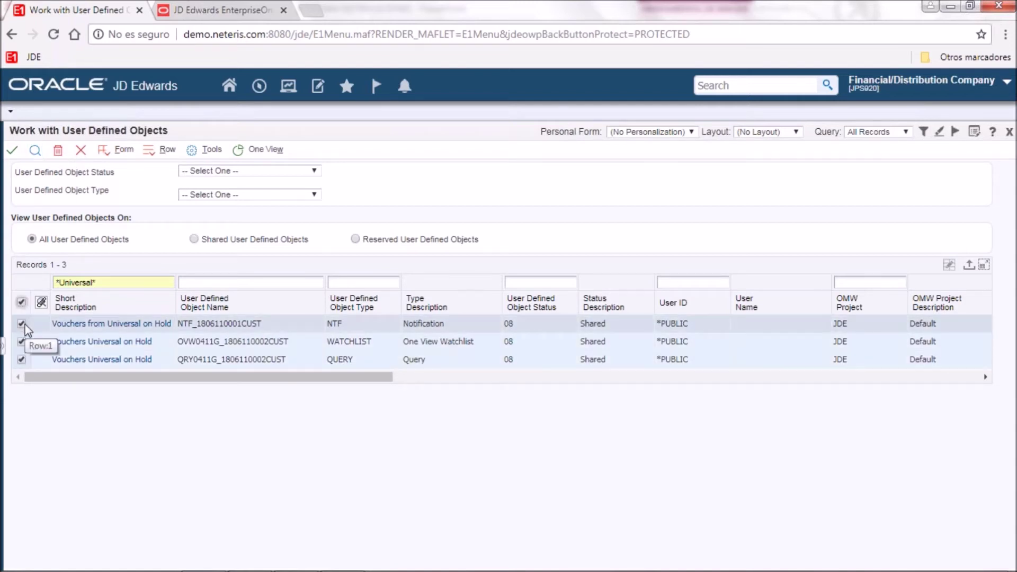
right_click(24, 328)
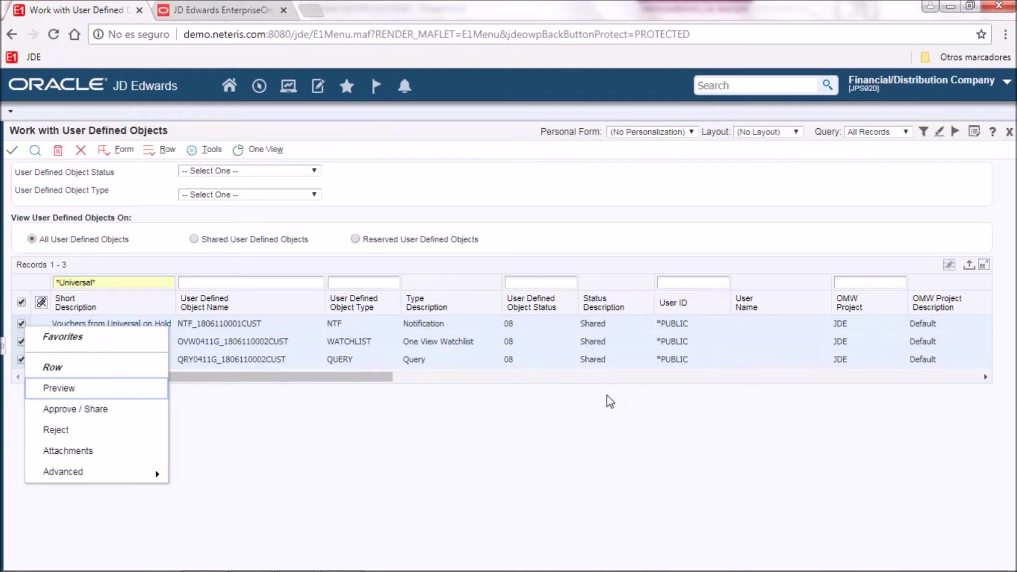
click(81, 150)
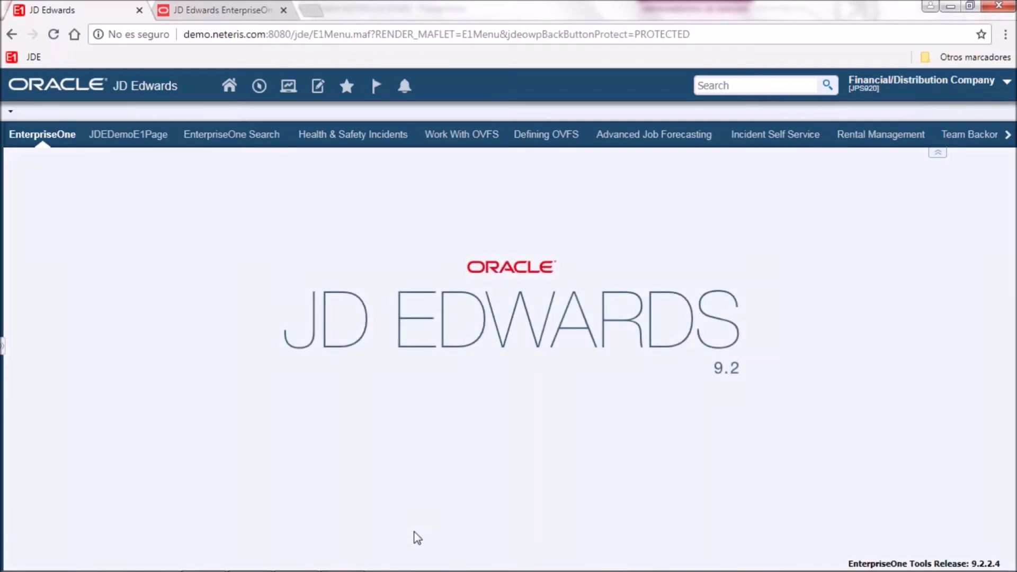
Step: Open My Subscriptions and browse the notifications available for a new subscription, down to Vouchers from Universal on Hold
click(882, 85)
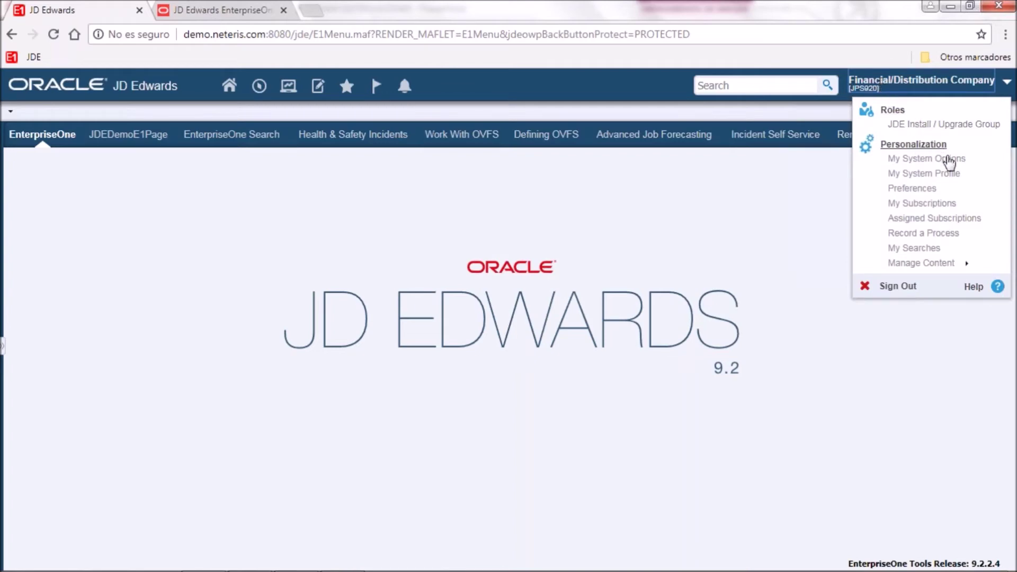
click(936, 206)
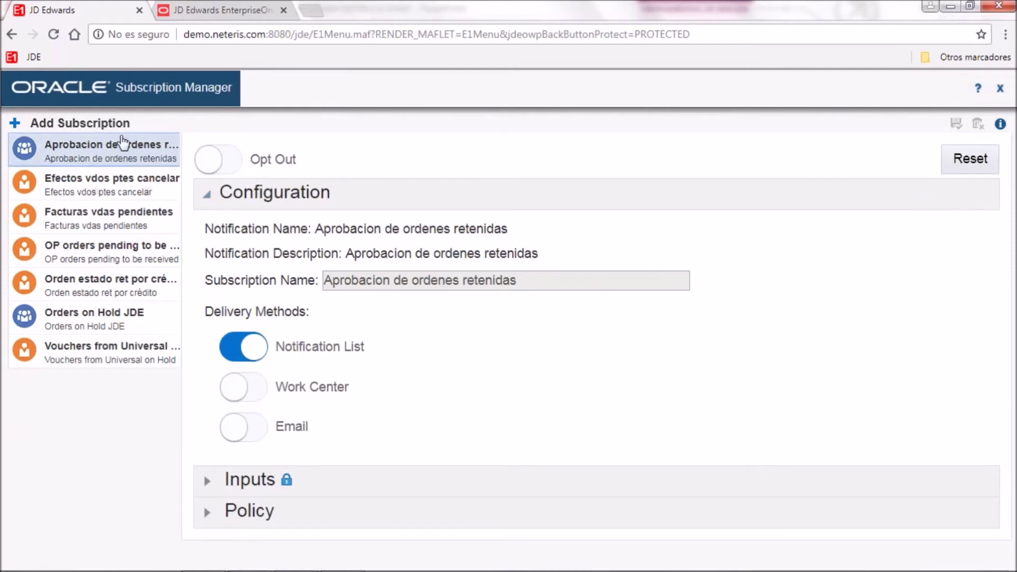
click(110, 124)
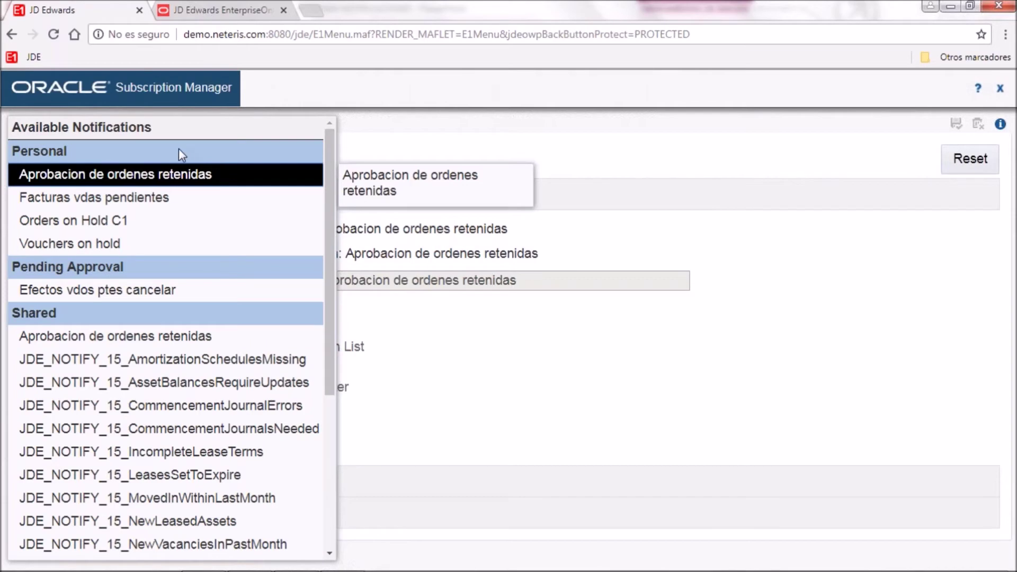
scroll(192, 263, down, 3)
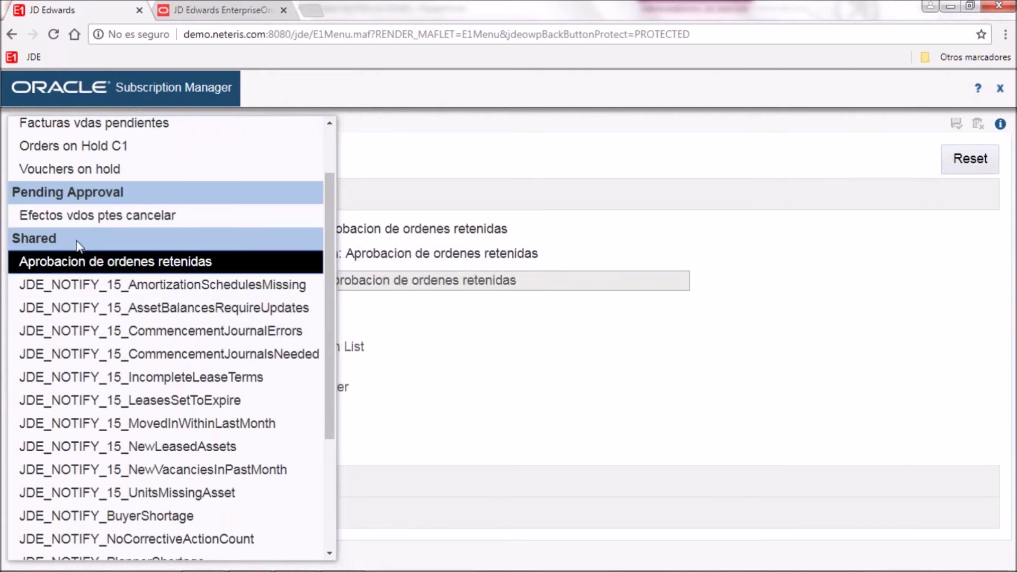
scroll(143, 273, down, 3)
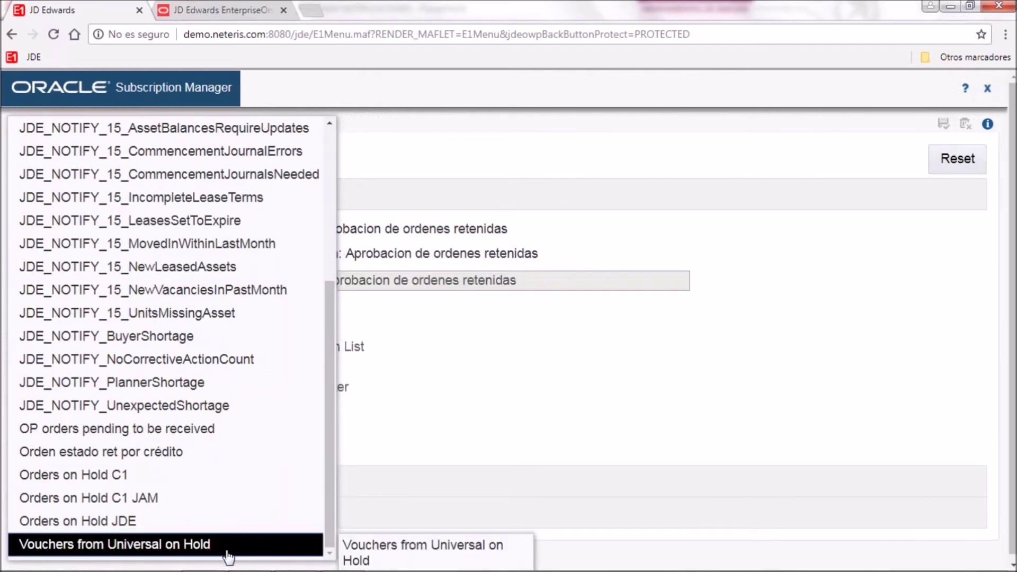
click(259, 542)
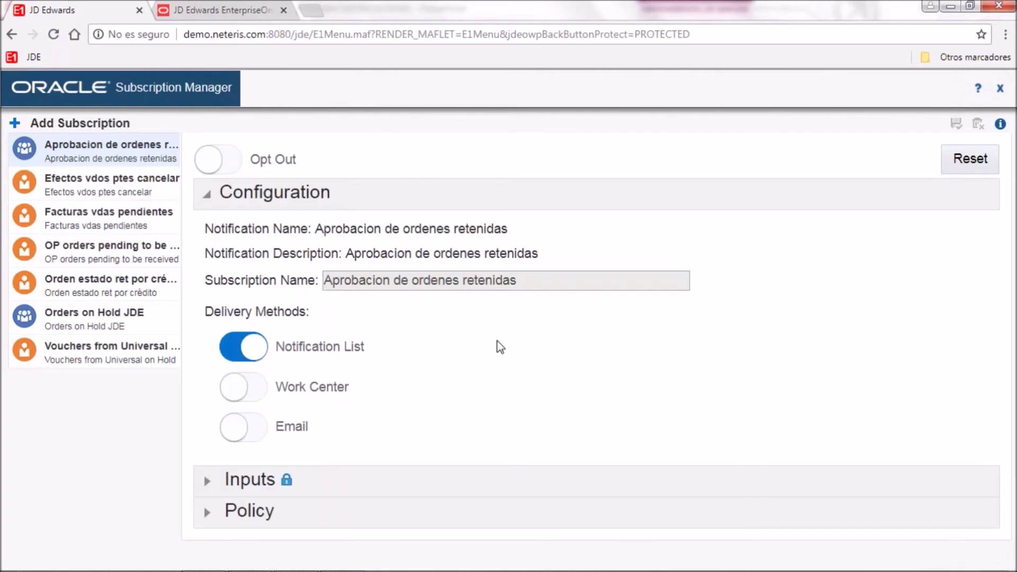
Step: Open the existing Vouchers from Universal on Hold subscription and examine its Email delivery option, leaving Email turned off
click(122, 366)
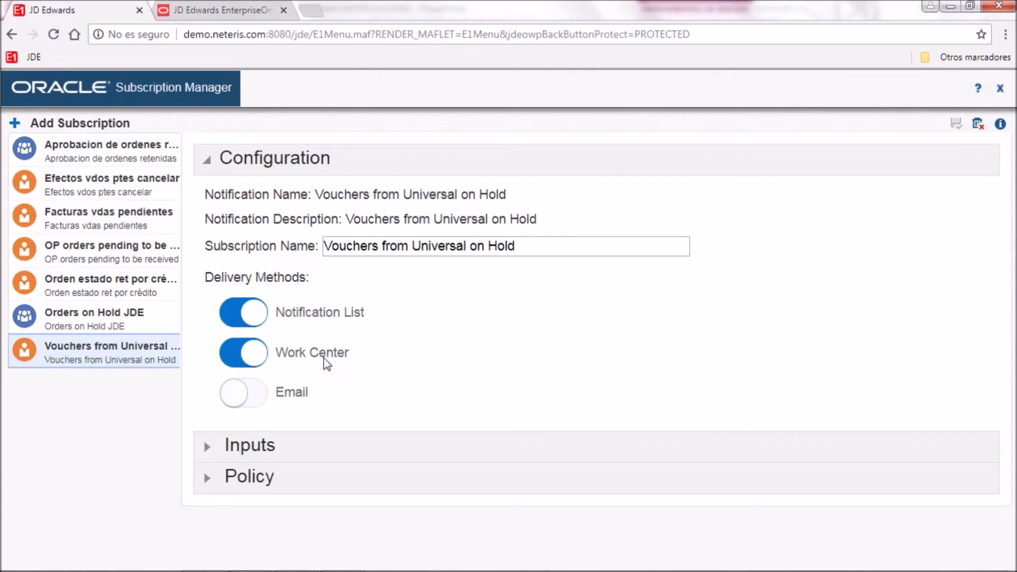
click(266, 401)
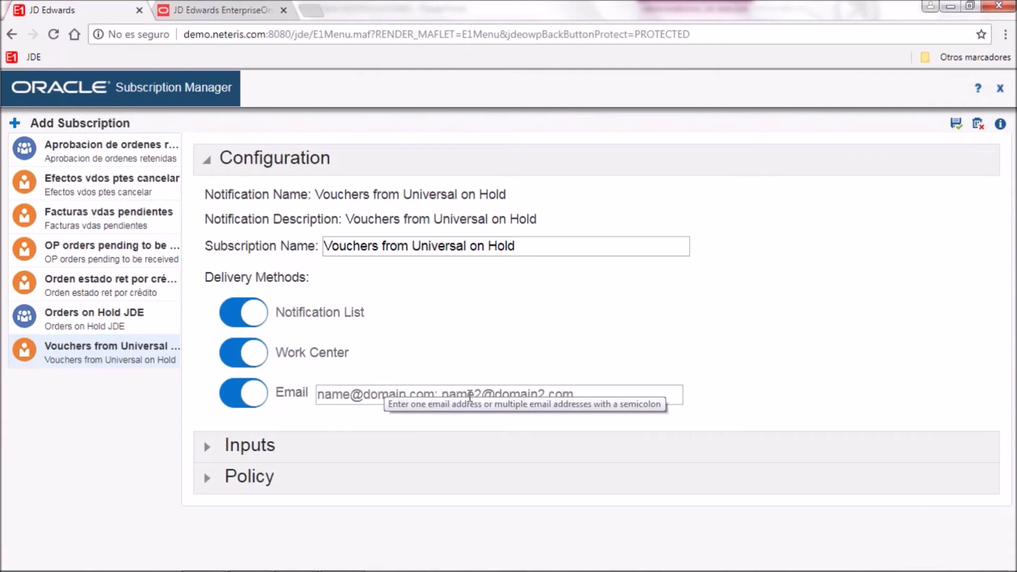
click(227, 399)
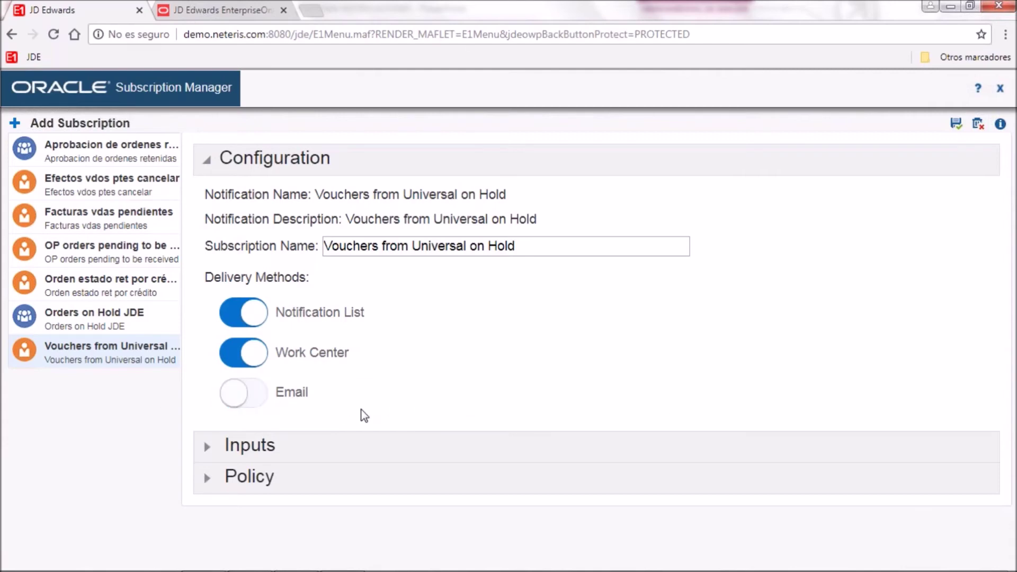
Step: Try an Only If notification policy for the subscription with a Watchlist Level rule of Equals Critical
click(269, 480)
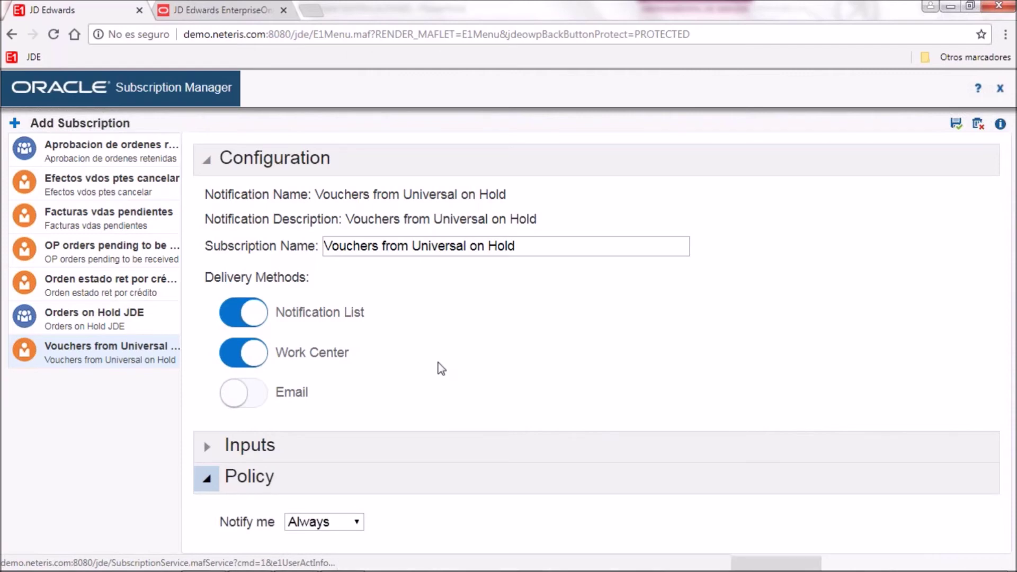
click(347, 526)
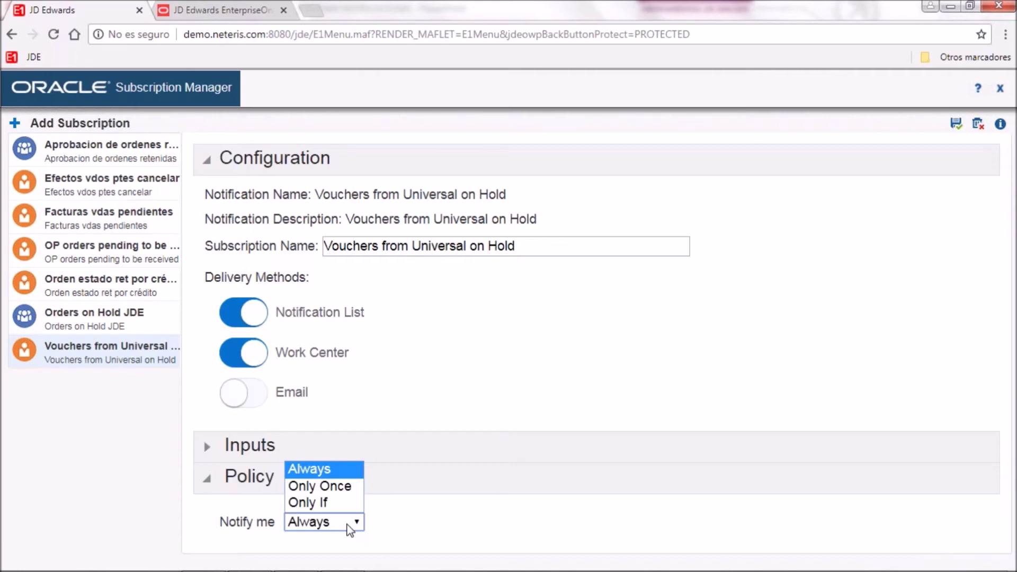
click(338, 503)
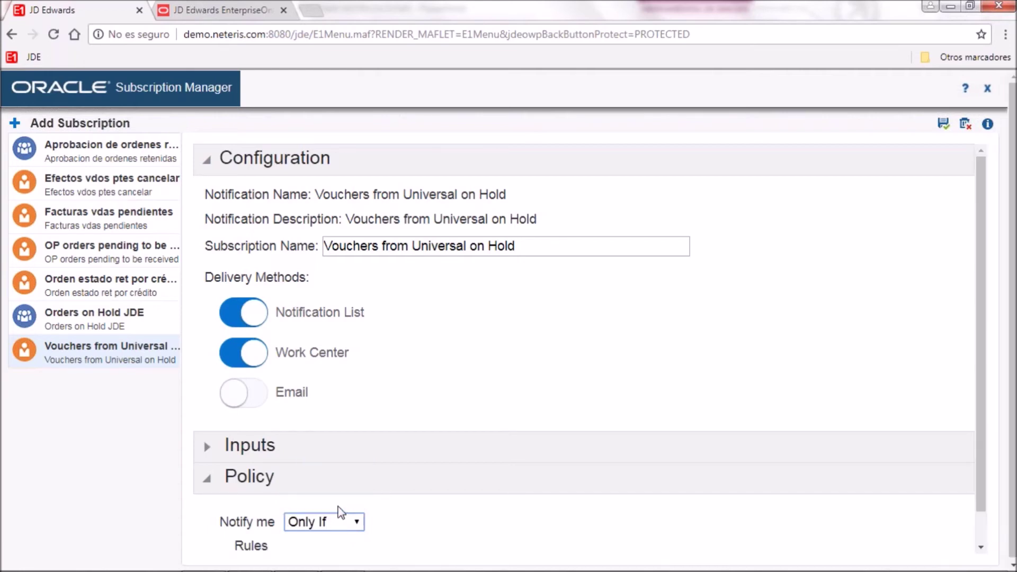
scroll(350, 508, down, 1)
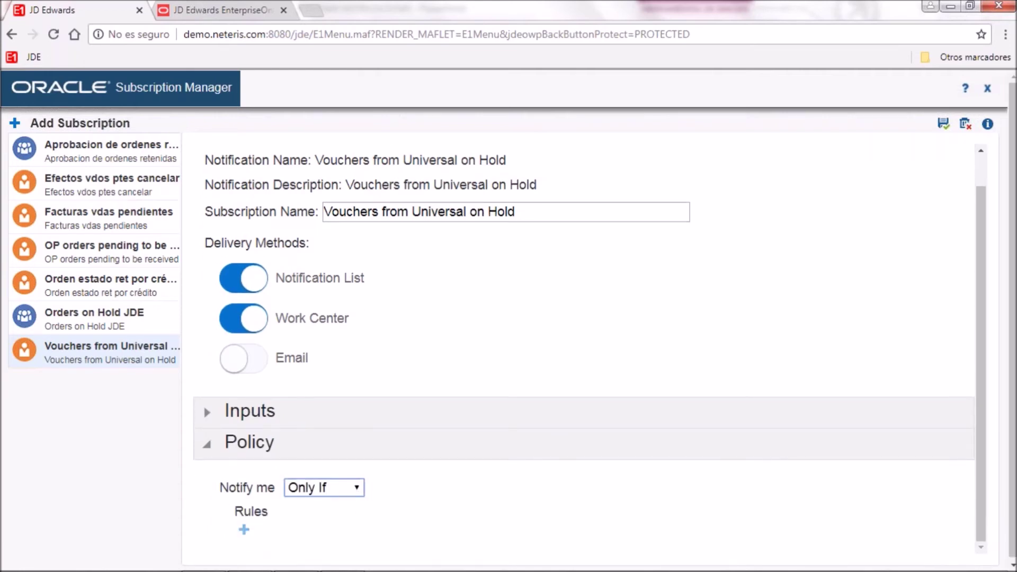
click(244, 530)
scroll(450, 483, down, 1)
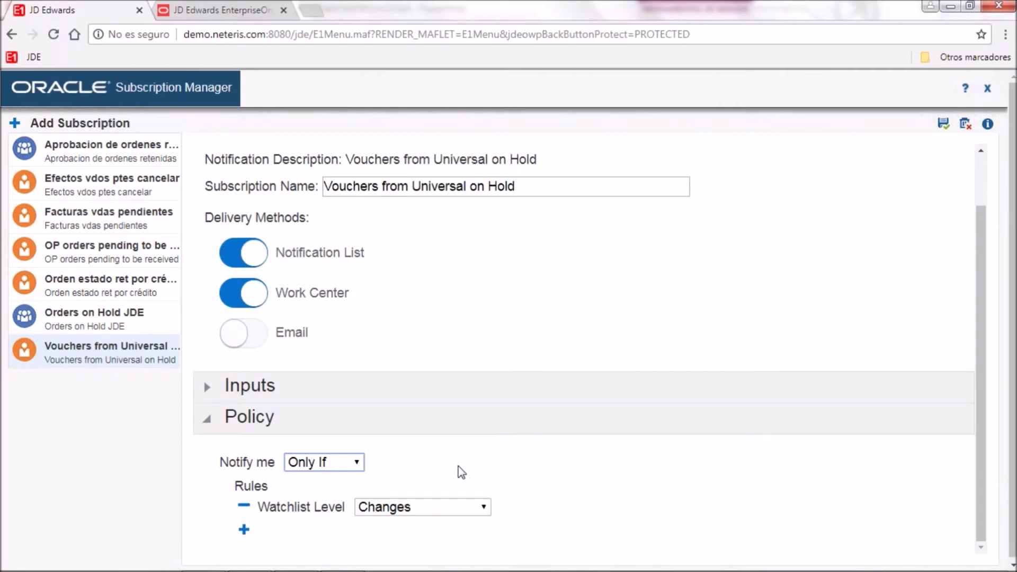
click(471, 514)
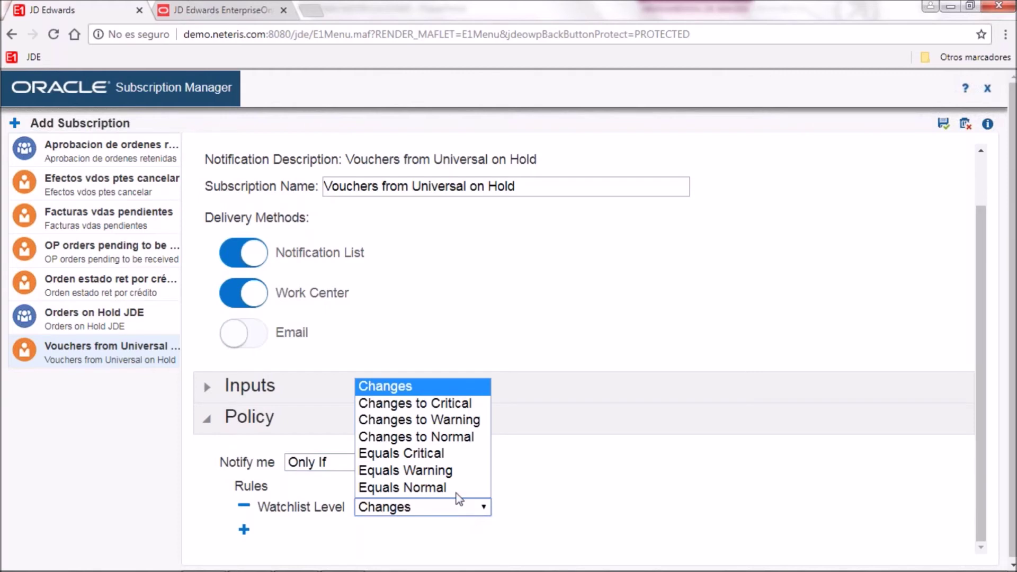
click(446, 463)
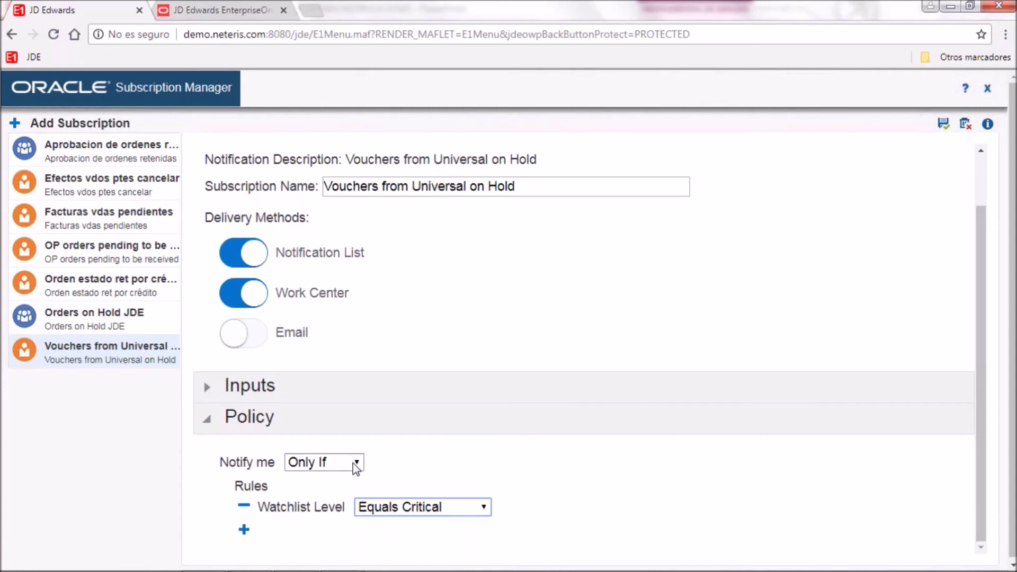
Step: Remove the Watchlist Level rule and set the subscription's Notify me policy back to Always
click(244, 504)
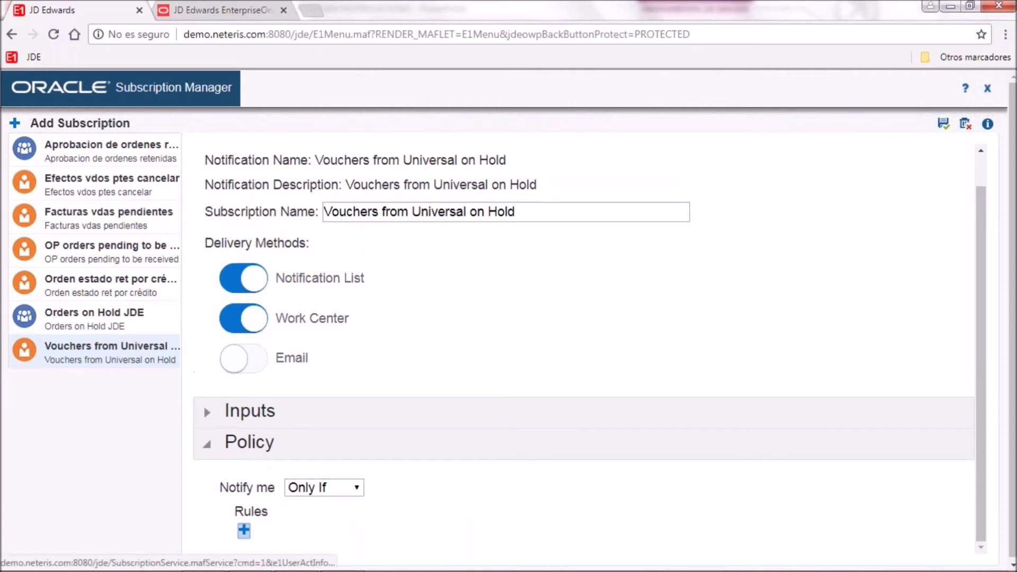
click(306, 489)
click(308, 505)
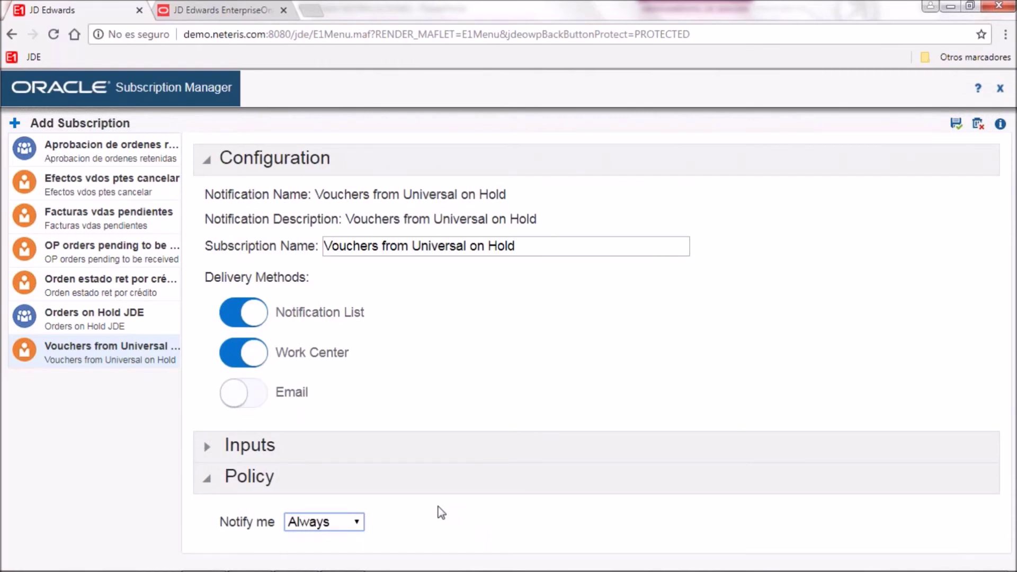
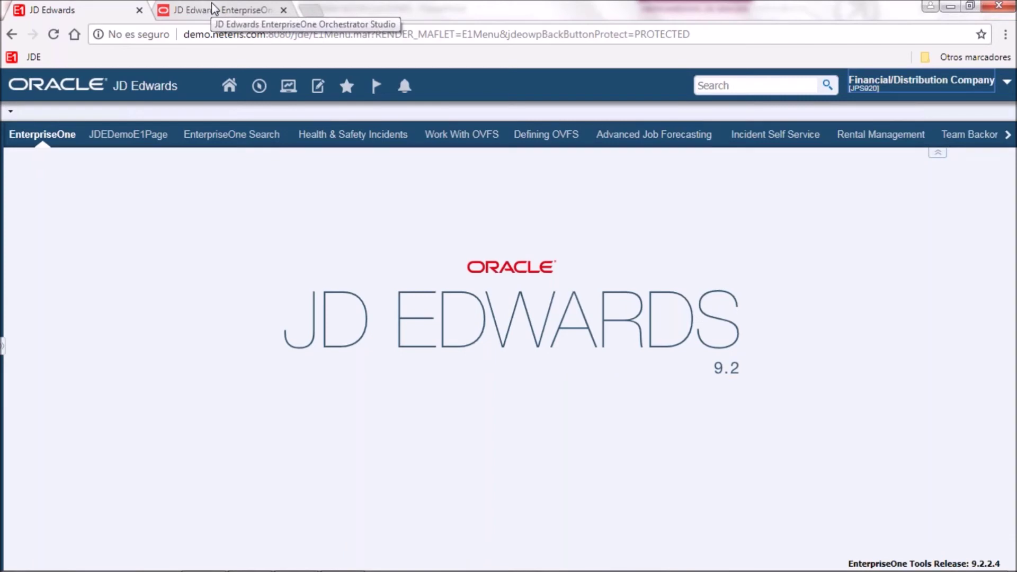
Step: In Orchestrator Studio, execute a test of the notification with Dispatch Notifications enabled, and return to the JD Edwards web client
click(211, 7)
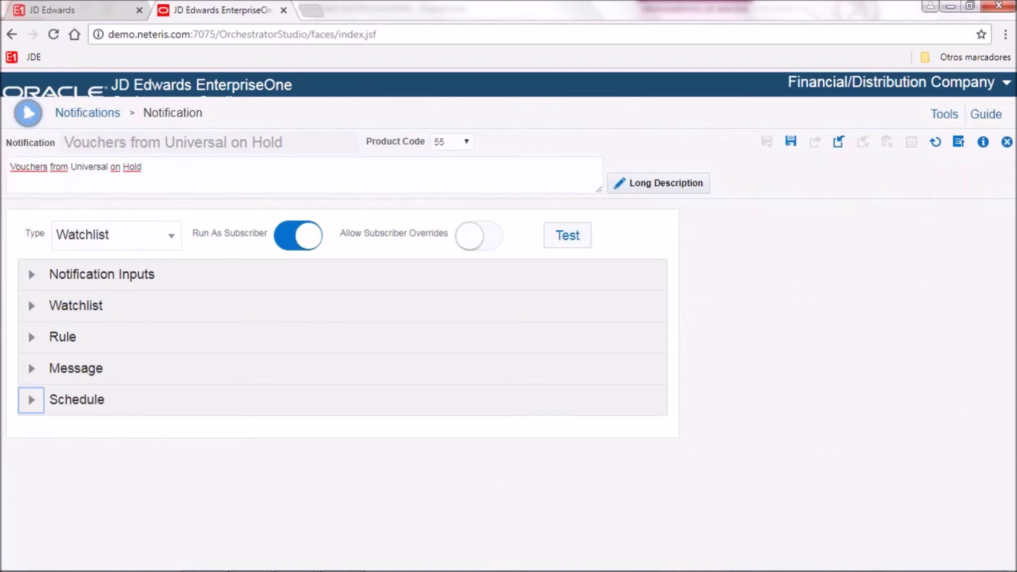
click(568, 235)
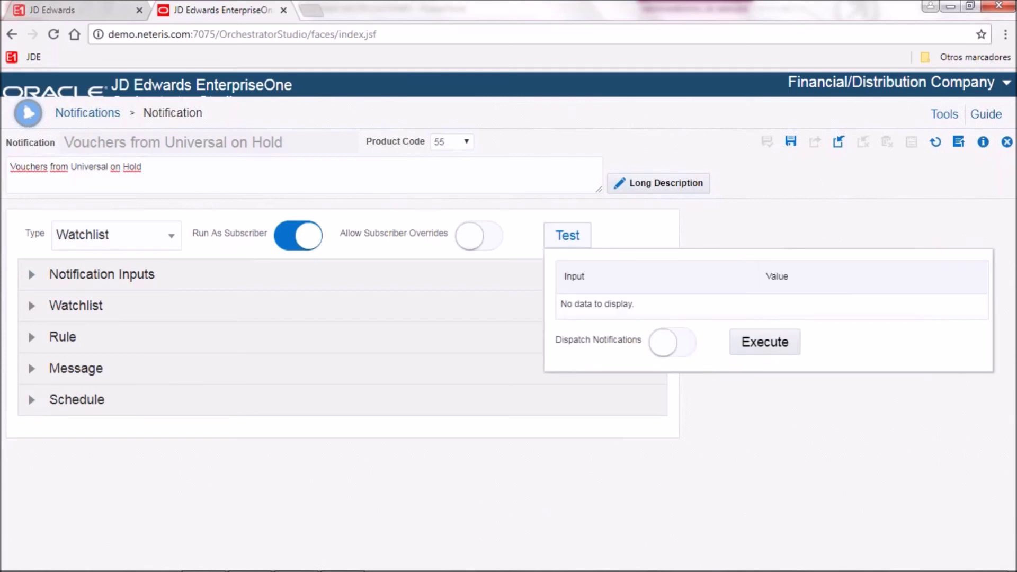
click(666, 351)
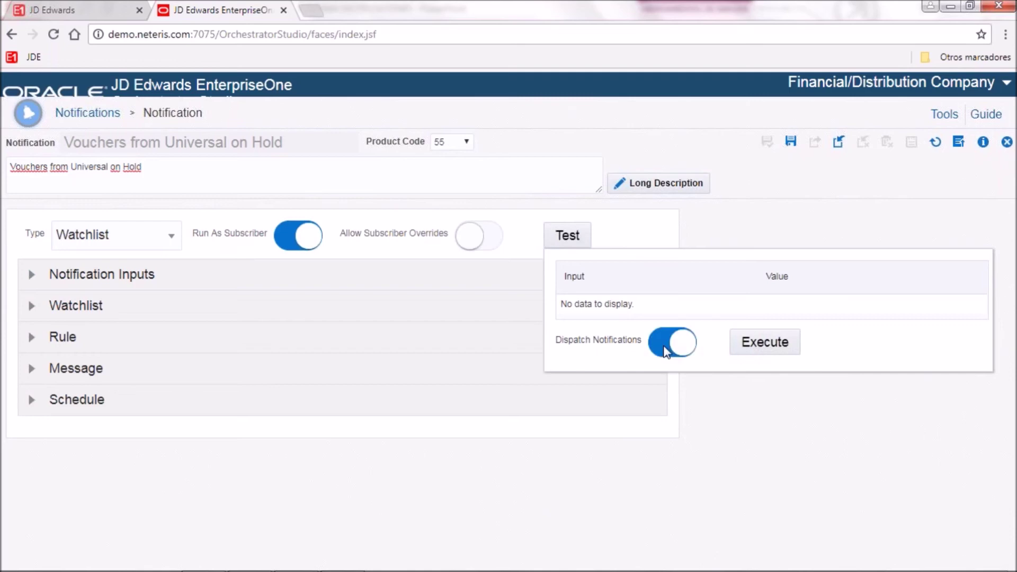
click(761, 352)
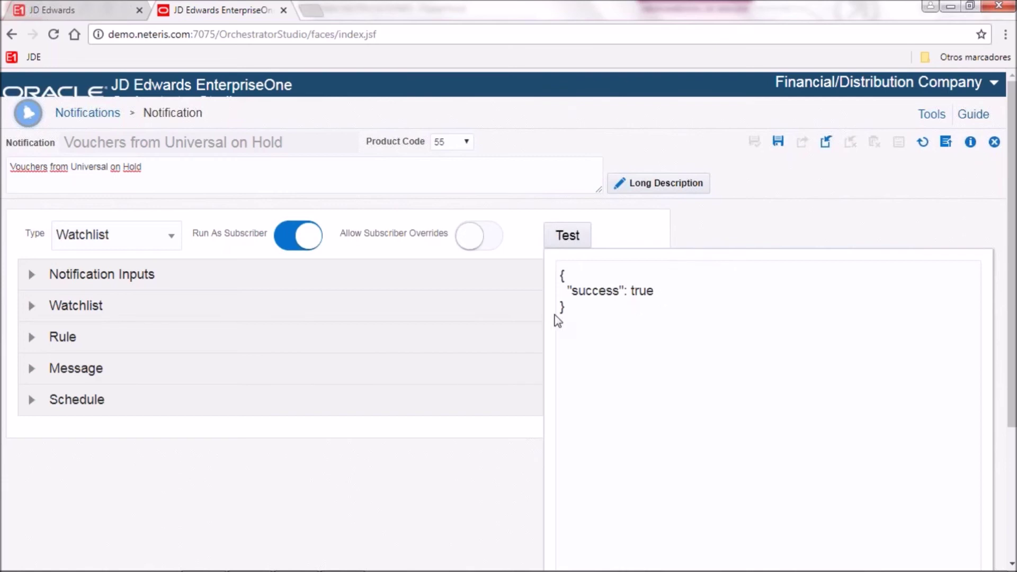
click(722, 238)
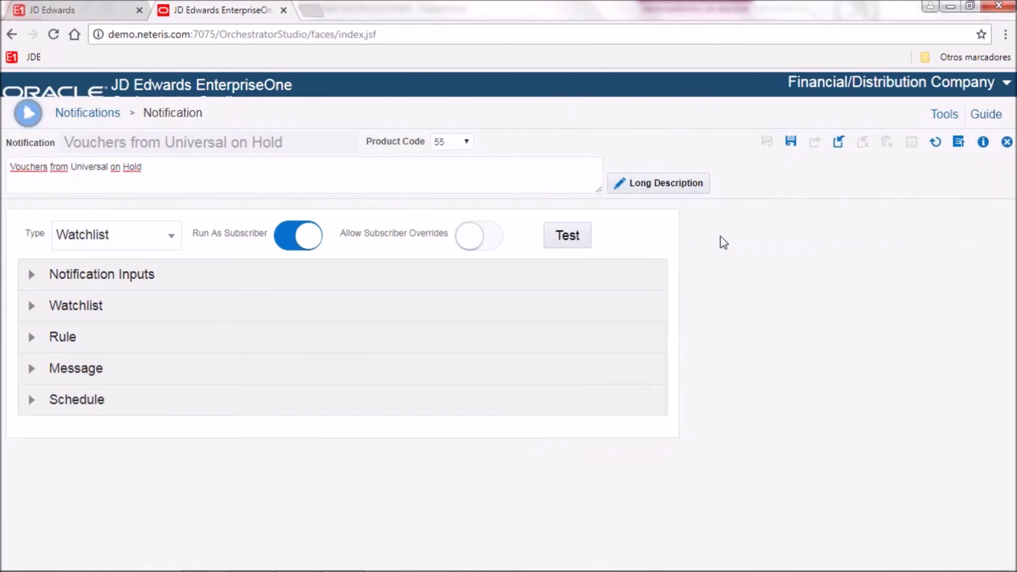
click(79, 9)
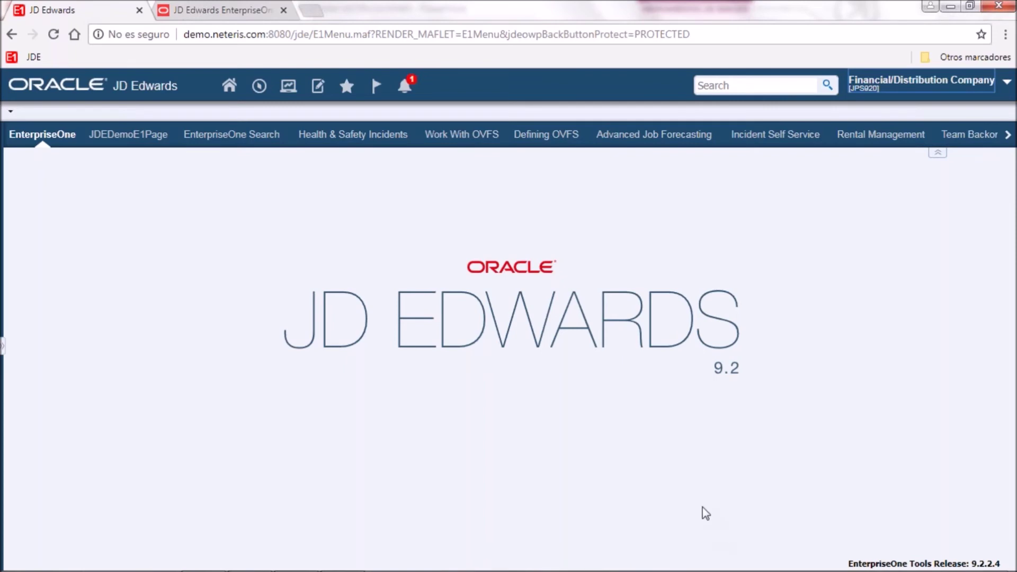
Step: Read the newest Vouchers from Universal on Hold notification and check the Supplier Ledger Inquiry it links to, closing the inquiry when done
click(405, 90)
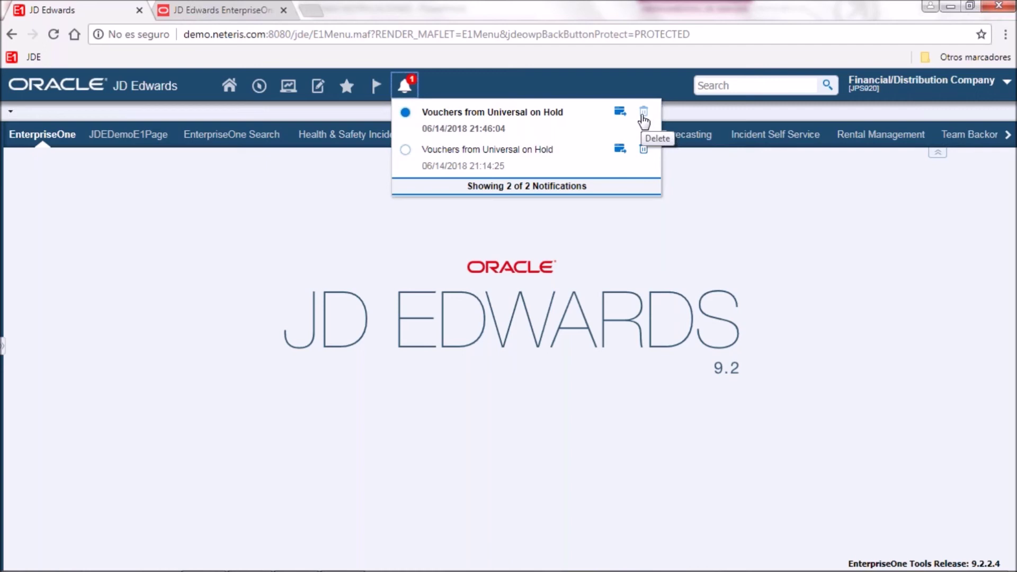
click(536, 113)
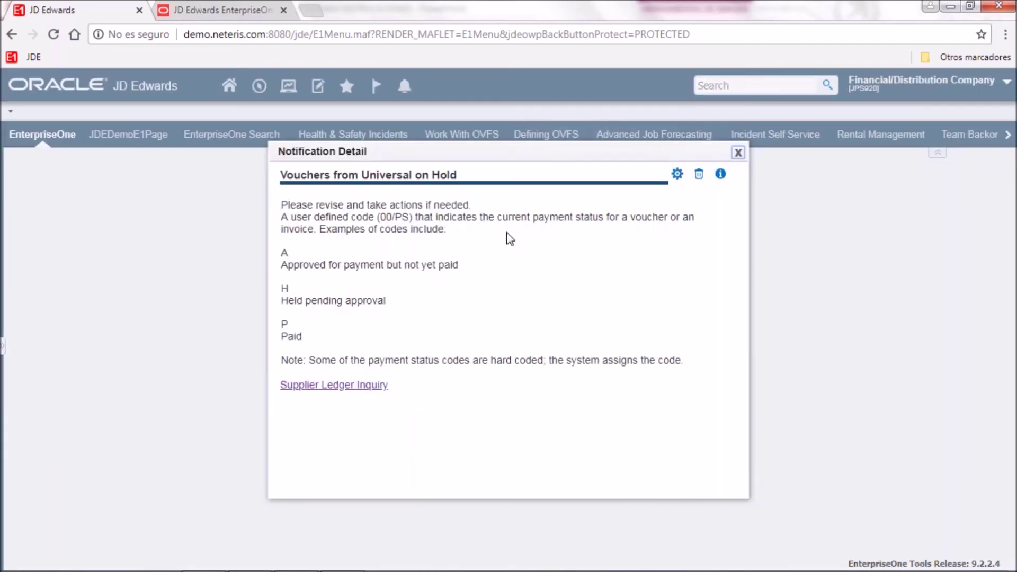
drag(475, 206, 285, 200)
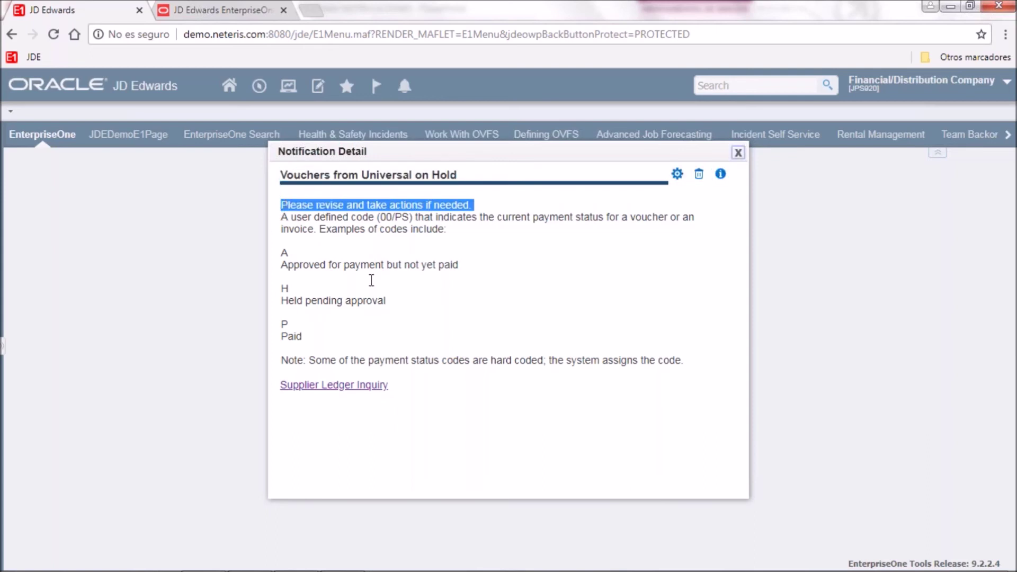
drag(398, 395, 282, 381)
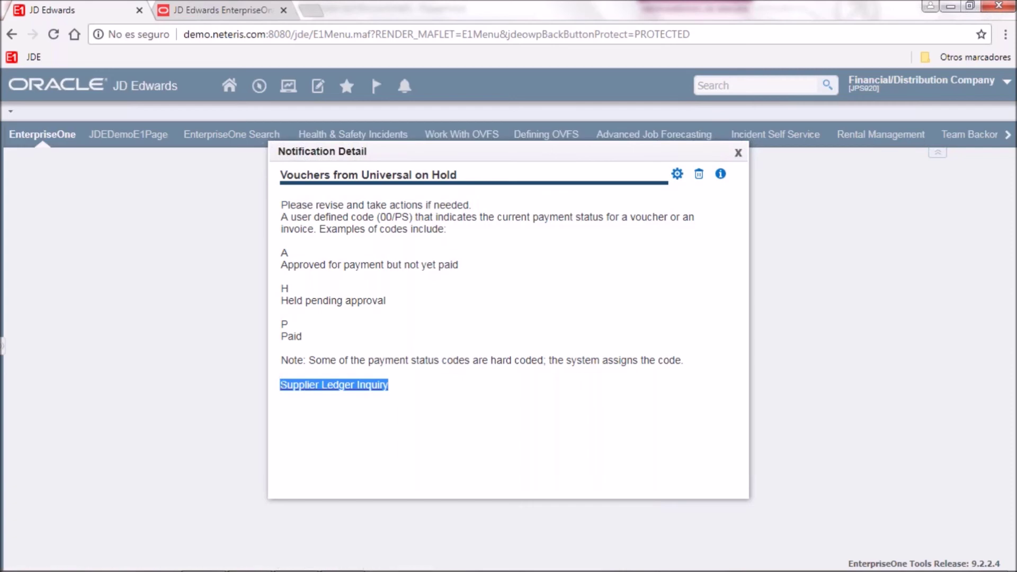
click(317, 385)
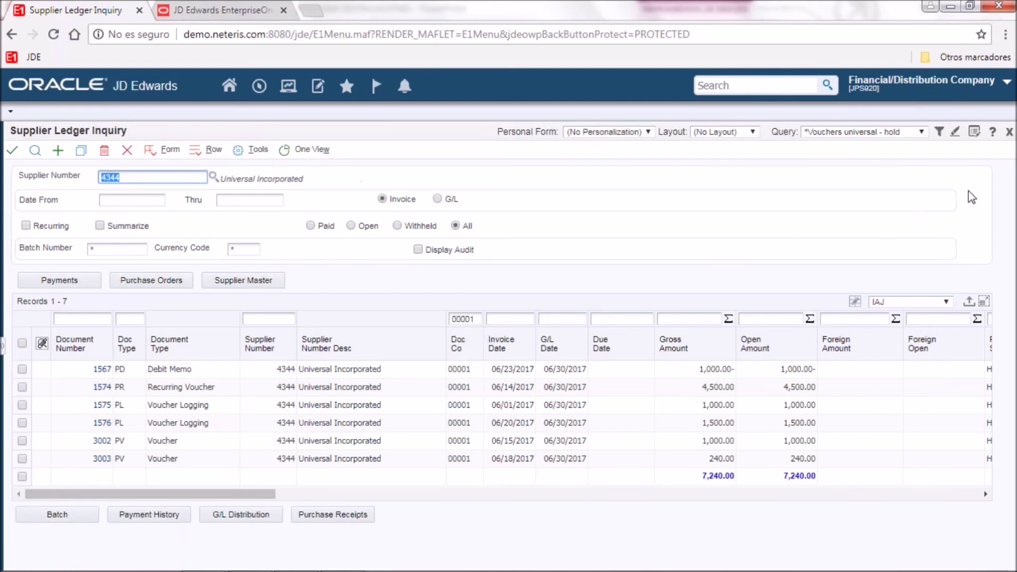
click(1007, 132)
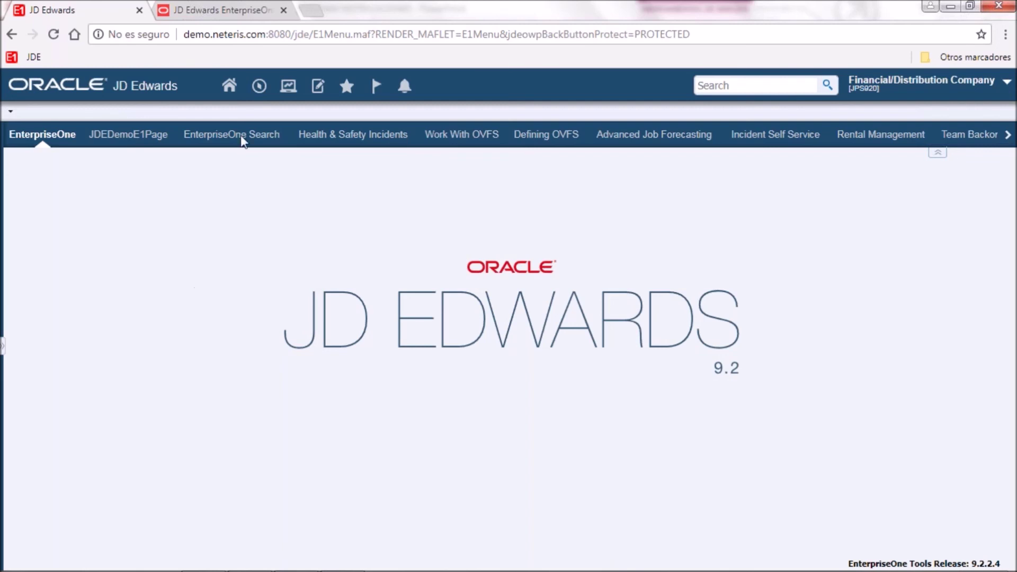
Step: Open the Work Center with the fast path wc and read the newest Vouchers from Universal message in the Personal In Basket
click(259, 86)
text(wc)
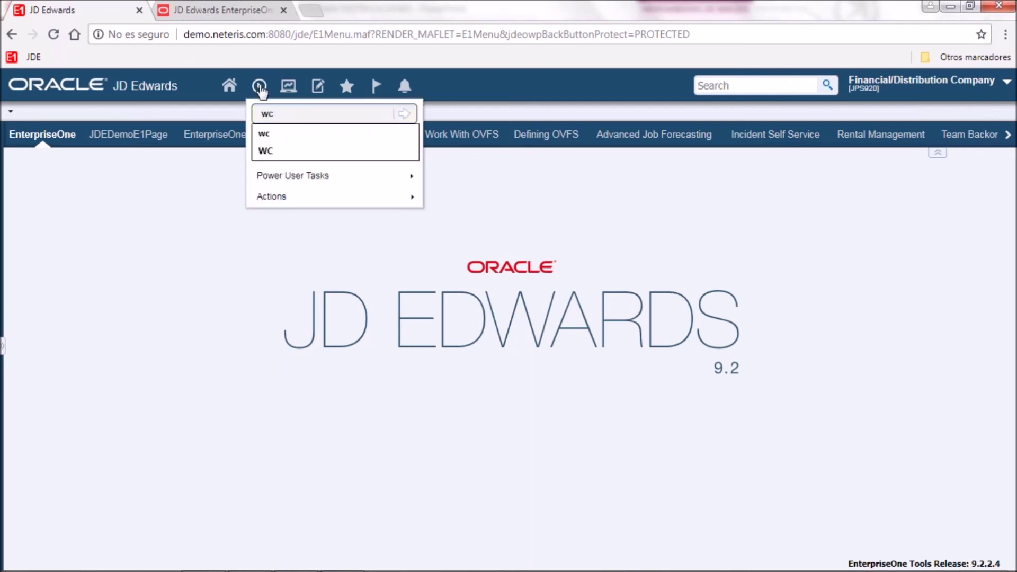
key(Return)
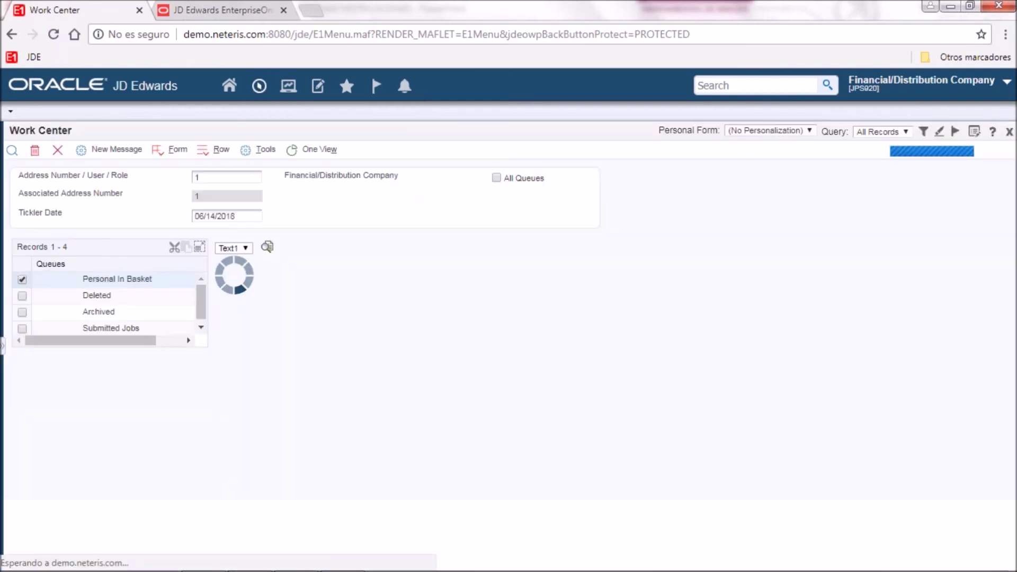
click(63, 280)
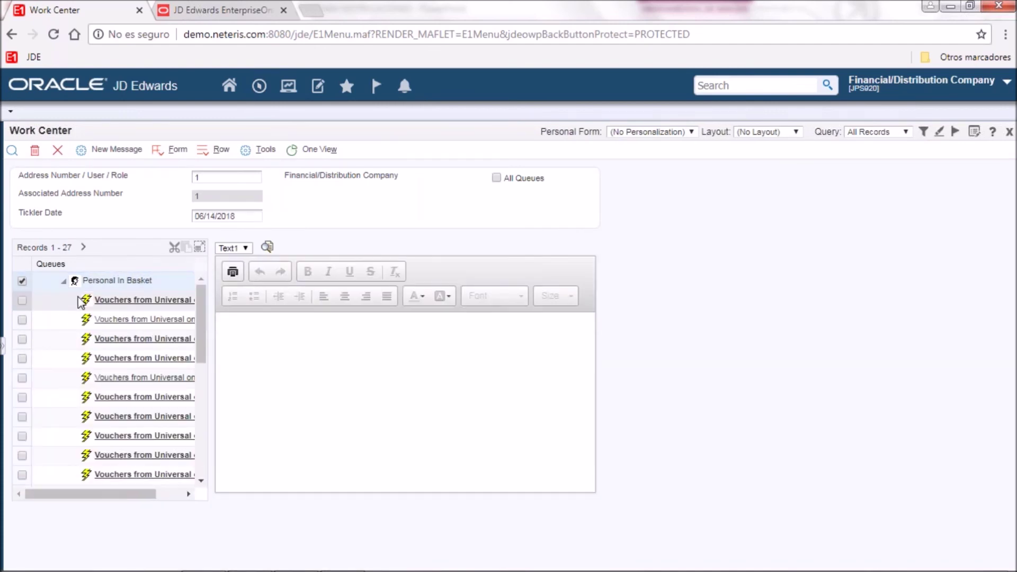
click(111, 304)
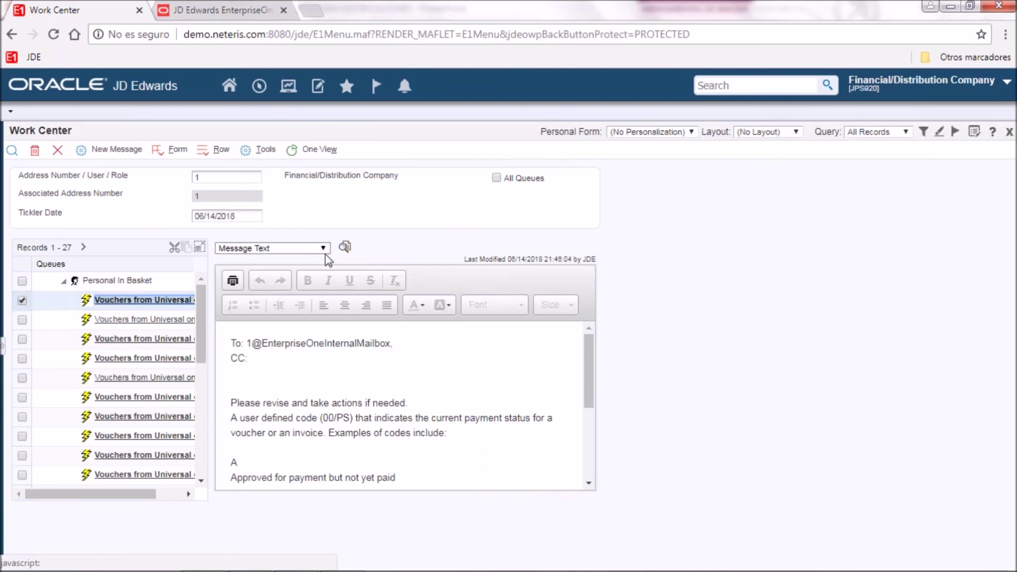
drag(230, 402, 406, 404)
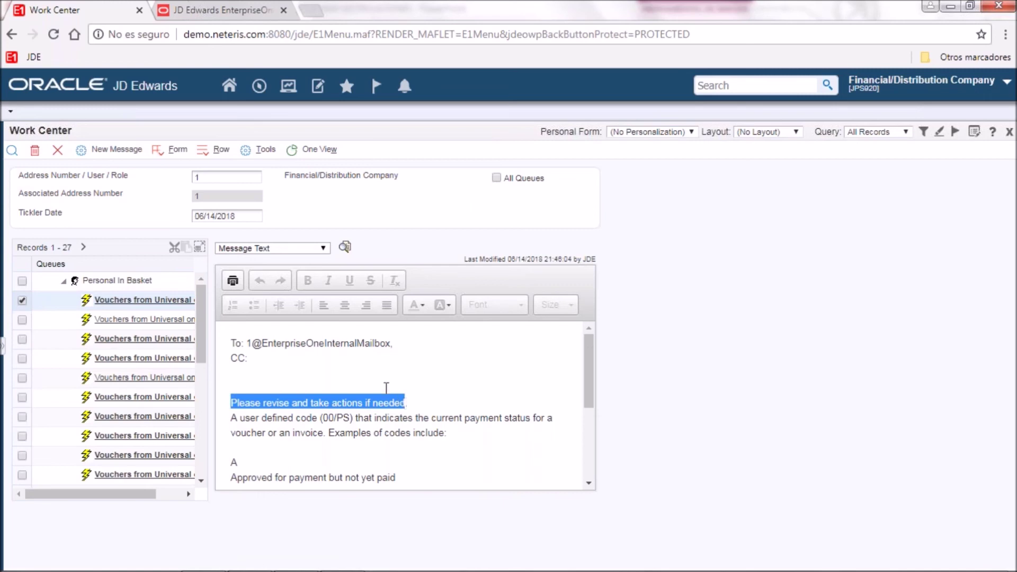
Step: Check the message's Supplier Ledger Inquiry.jde shortcut by opening its inquiry, and close both the inquiry and the Work Center
click(314, 249)
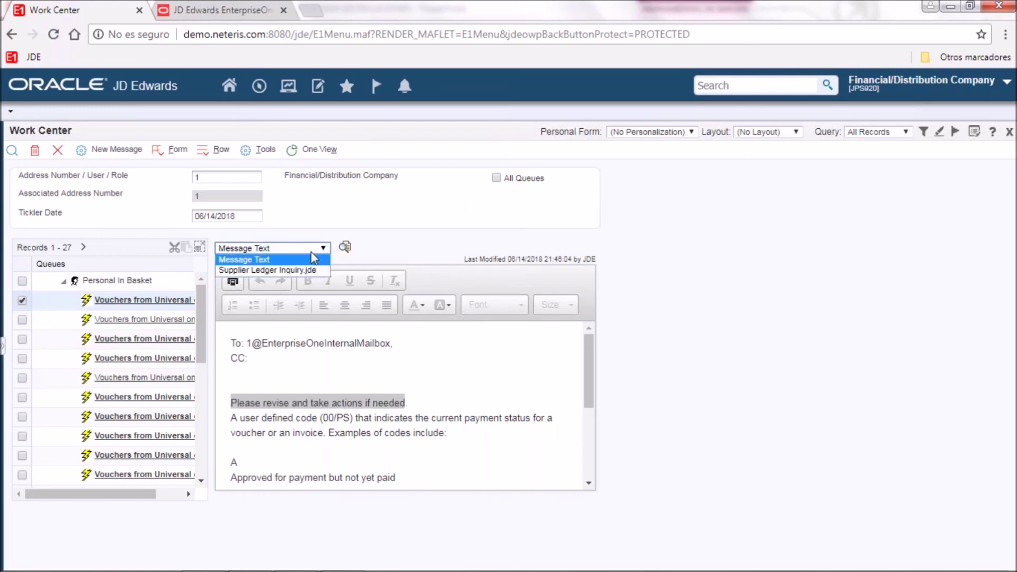
click(288, 271)
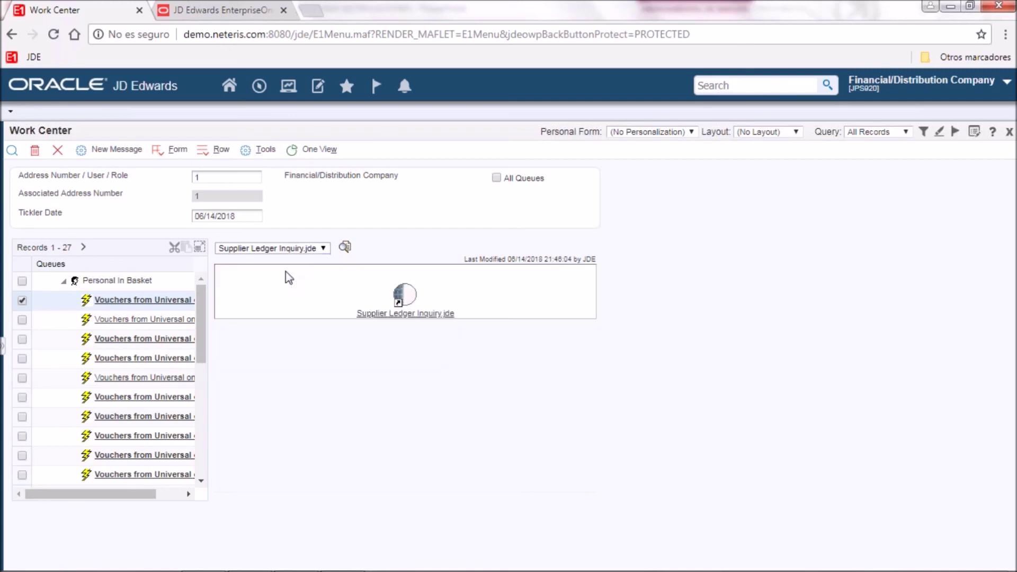
click(416, 312)
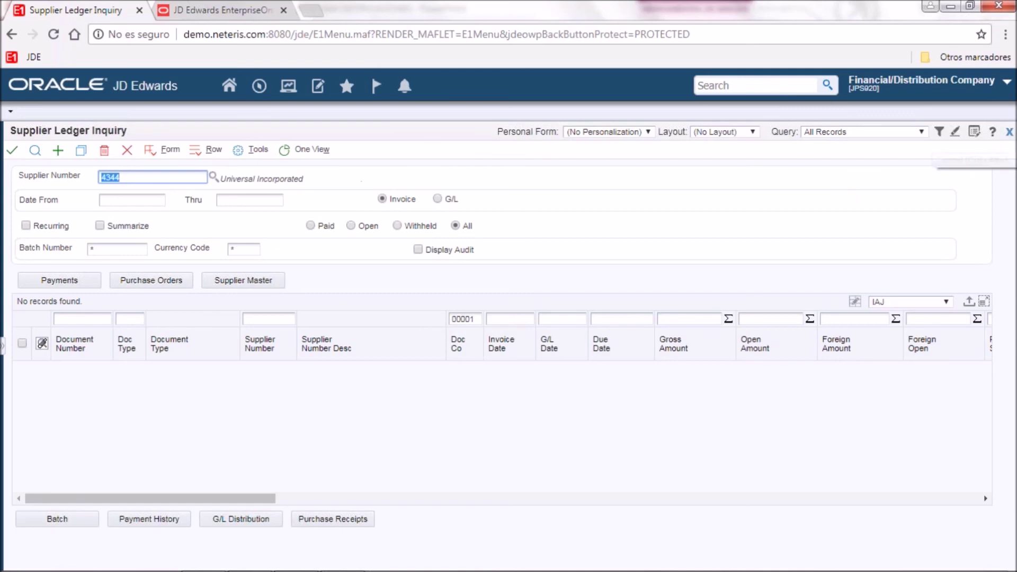
click(1009, 131)
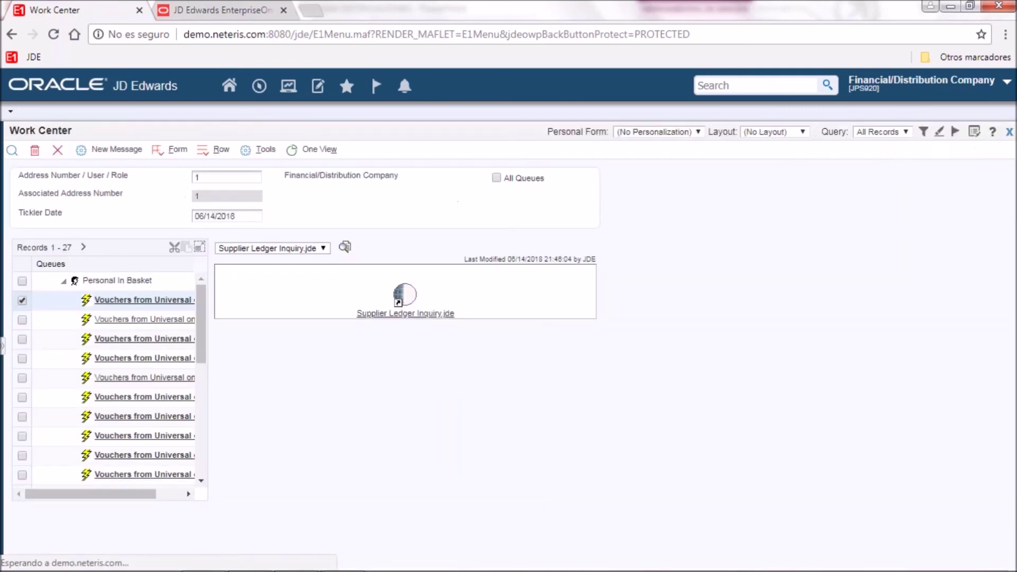
click(58, 150)
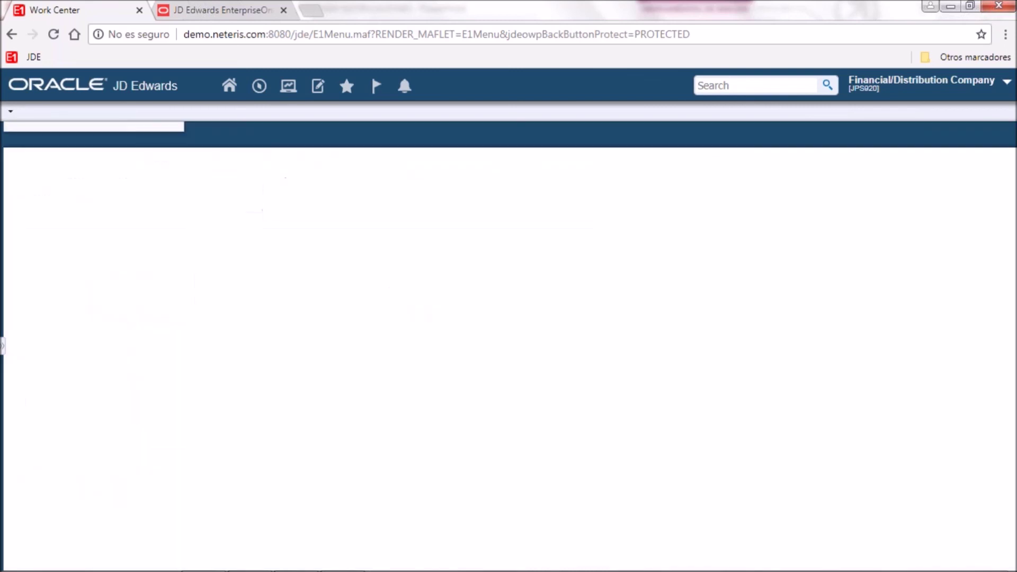